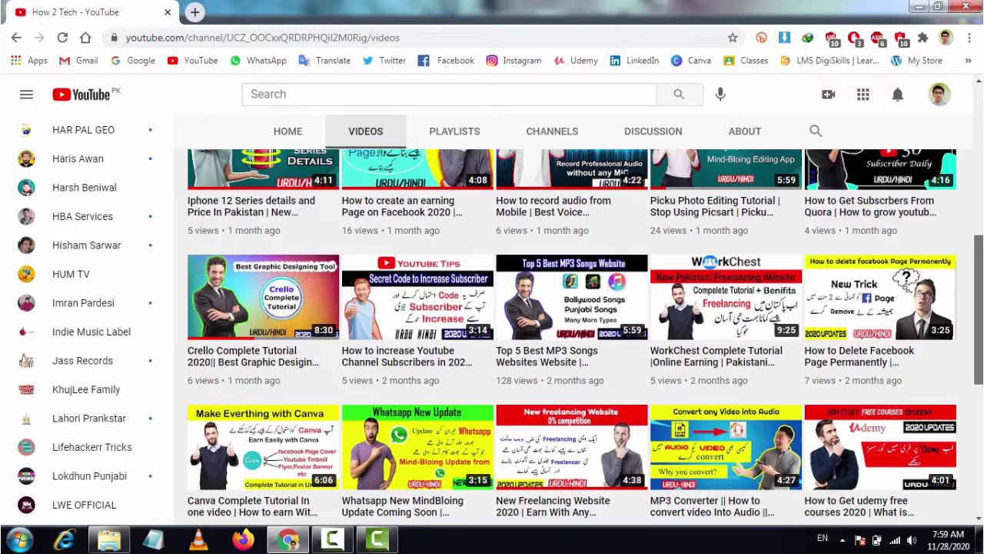
- Look through the How 2 Tech channel's uploaded videos, playlists and home page
scroll(569, 330, "down", 2)
scroll(569, 331, "down", 2)
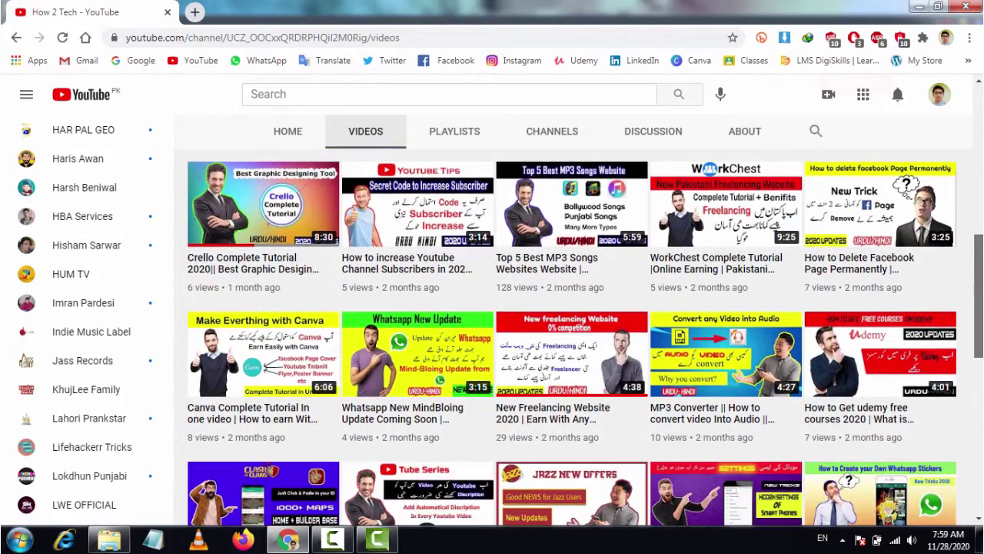
scroll(569, 330, "down", 1)
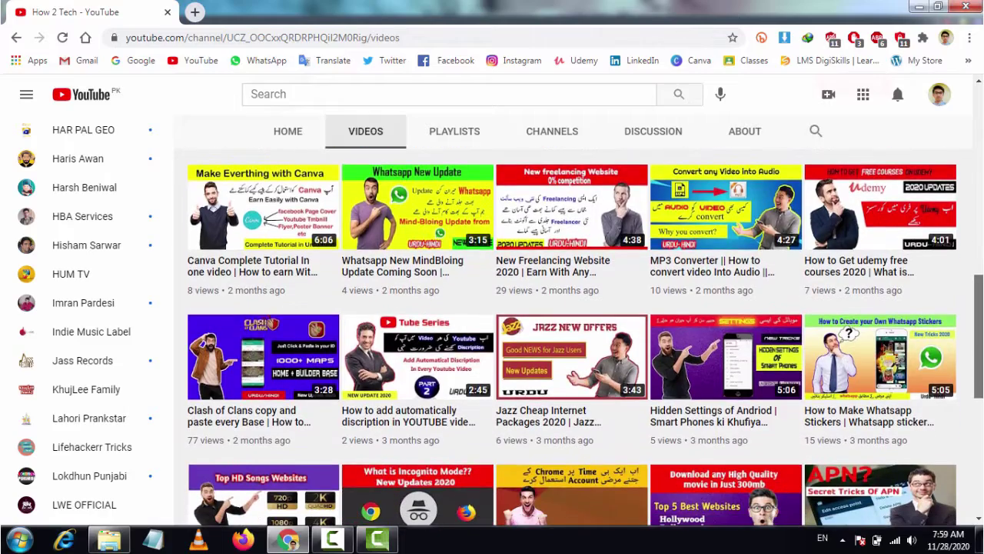
scroll(569, 331, "down", 4)
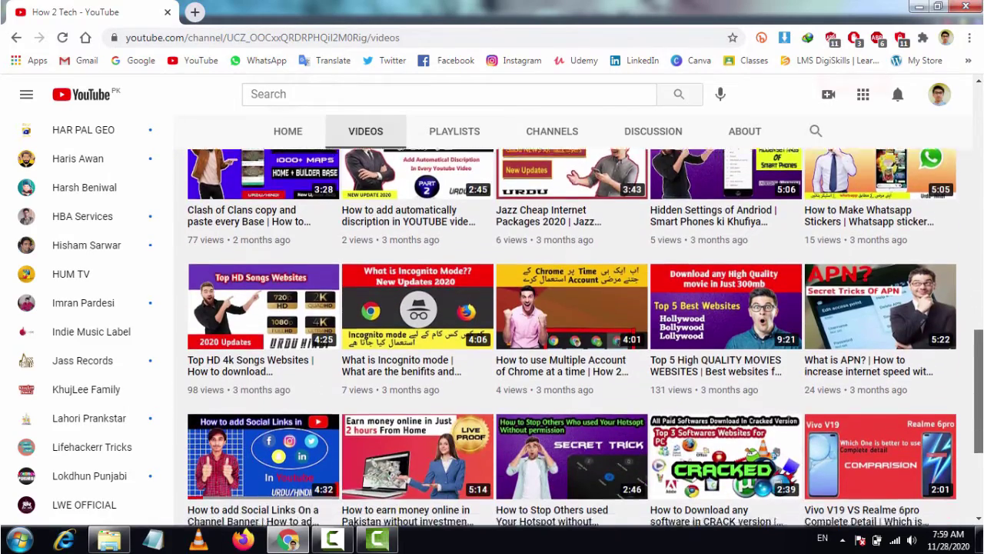
scroll(569, 331, "down", 1)
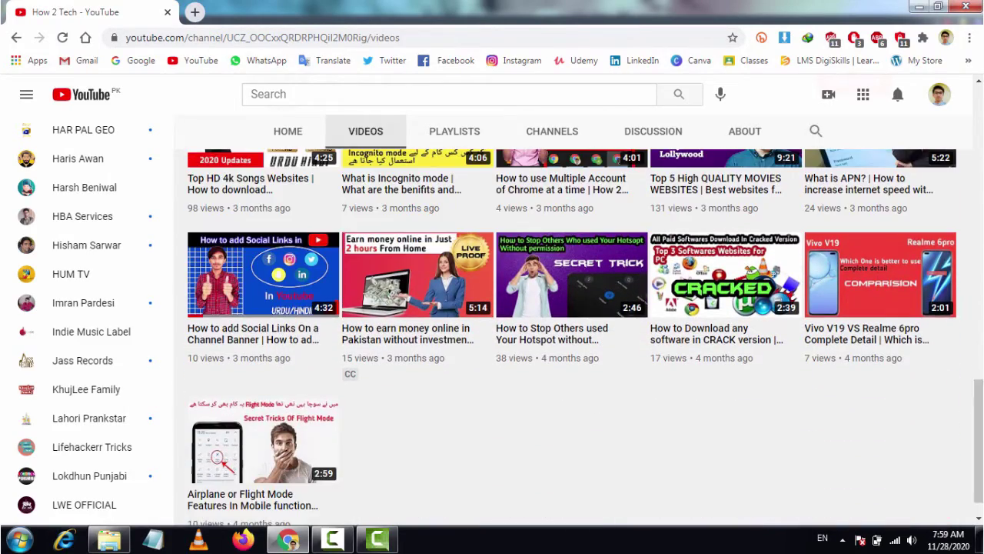
scroll(817, 457, "up", 3)
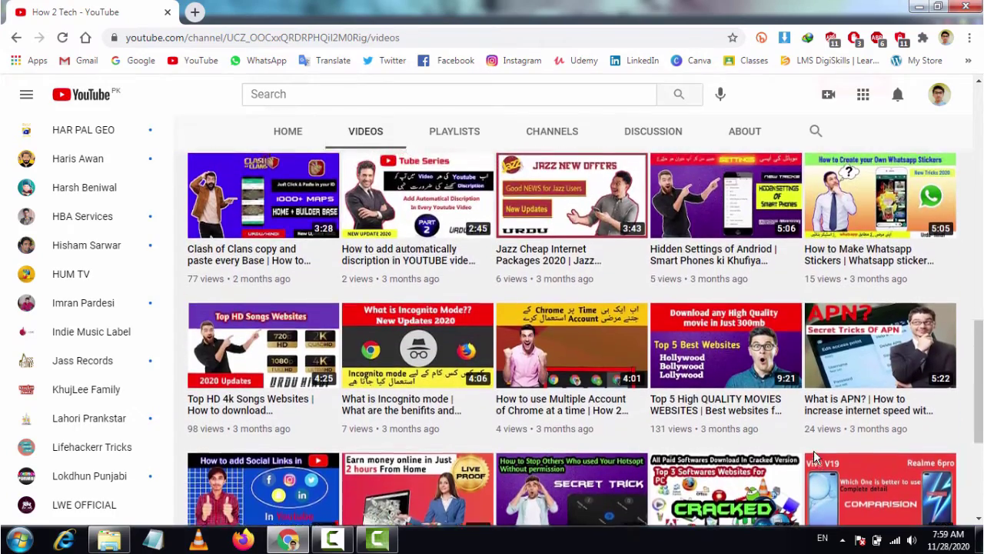
scroll(815, 457, "up", 1)
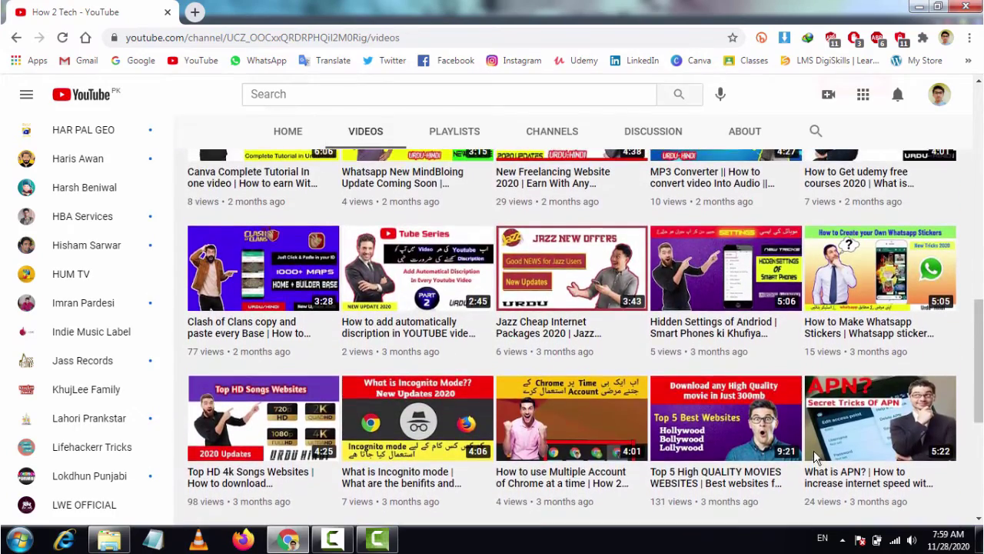
scroll(816, 458, "up", 3)
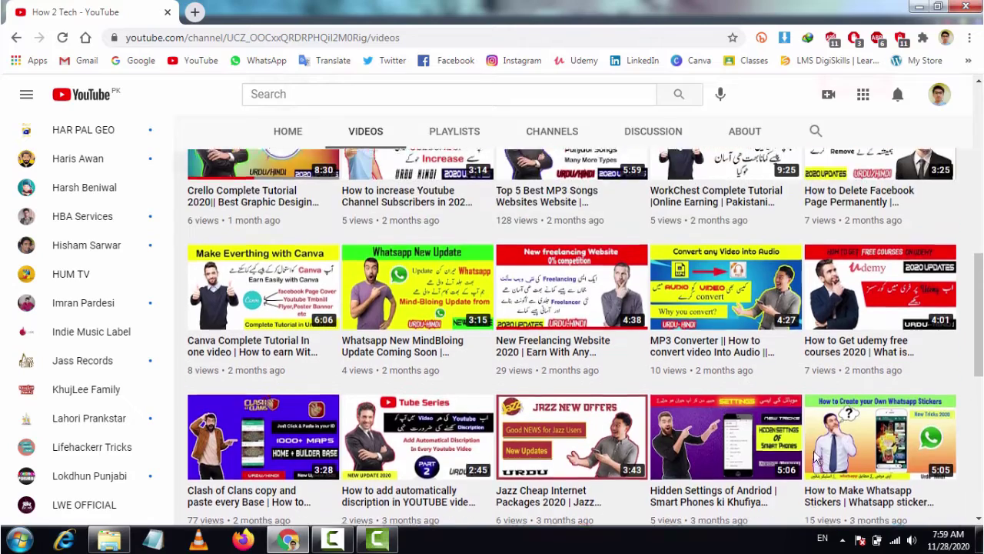
scroll(816, 457, "up", 7)
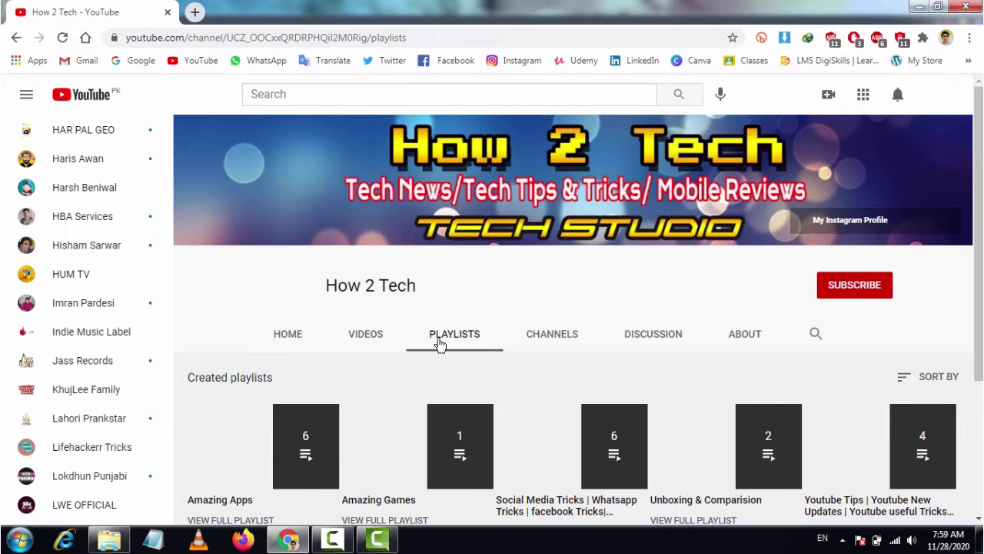
scroll(506, 402, "down", 1)
scroll(506, 402, "down", 3)
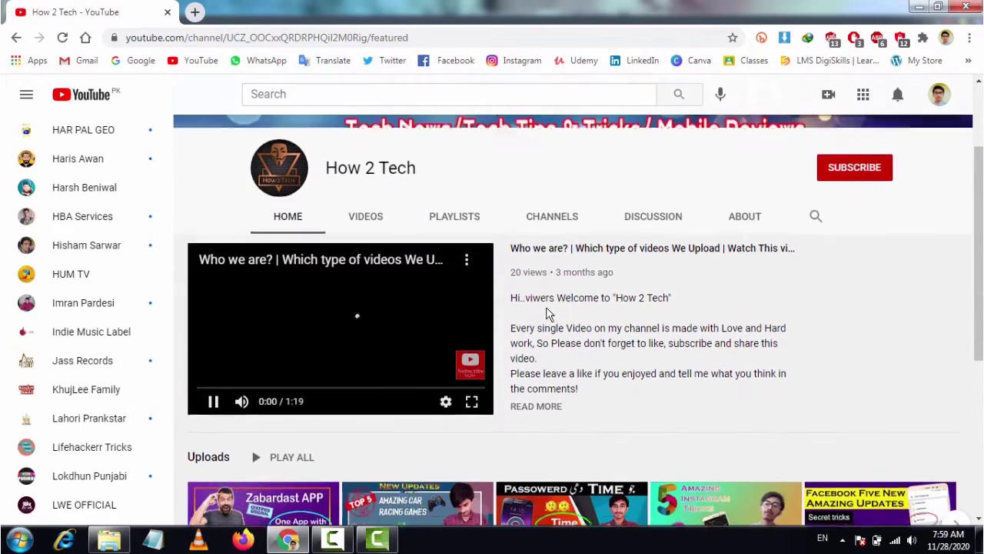
scroll(547, 312, "up", 2)
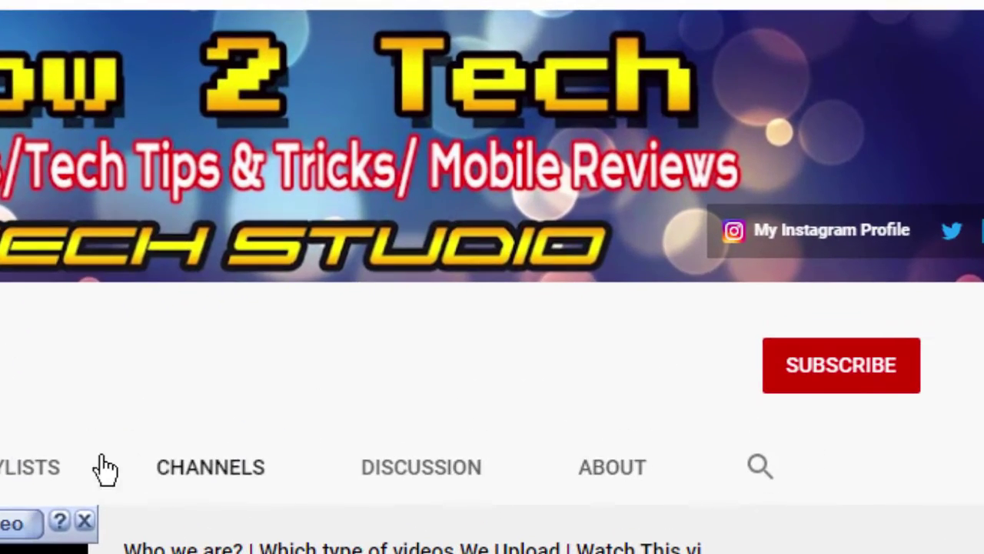
- Subscribe to the How 2 Tech channel and set its notifications to All
left_click(836, 367)
left_click(898, 371)
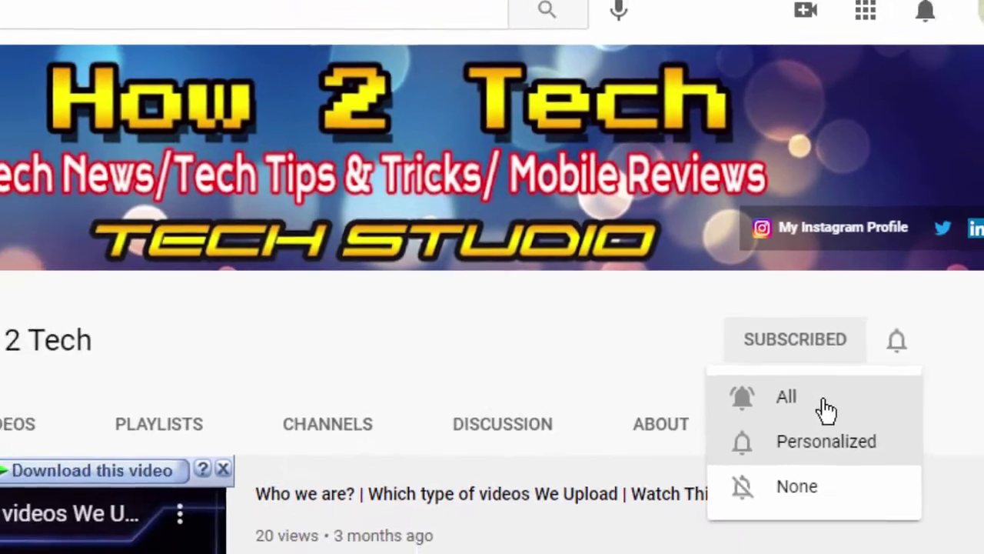
left_click(815, 435)
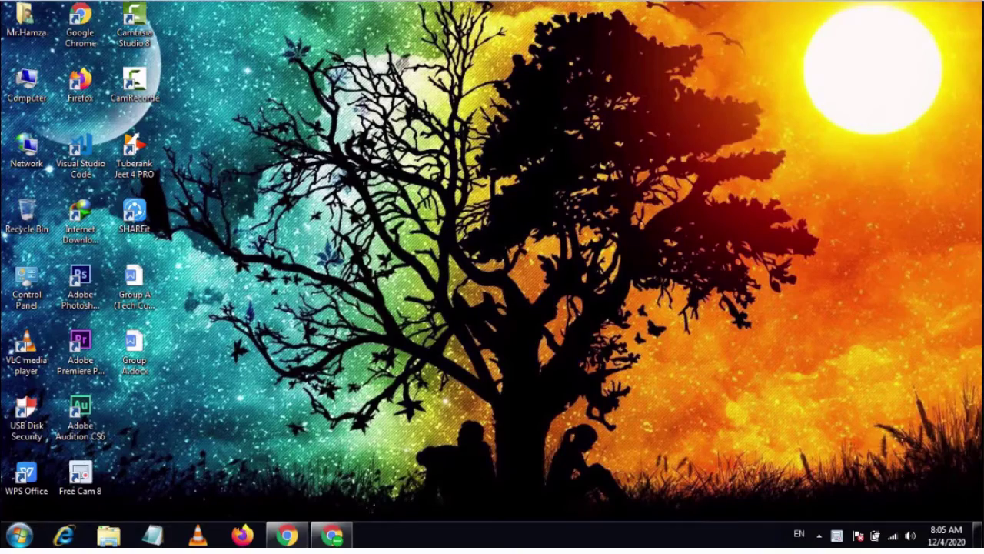
right_click(455, 266)
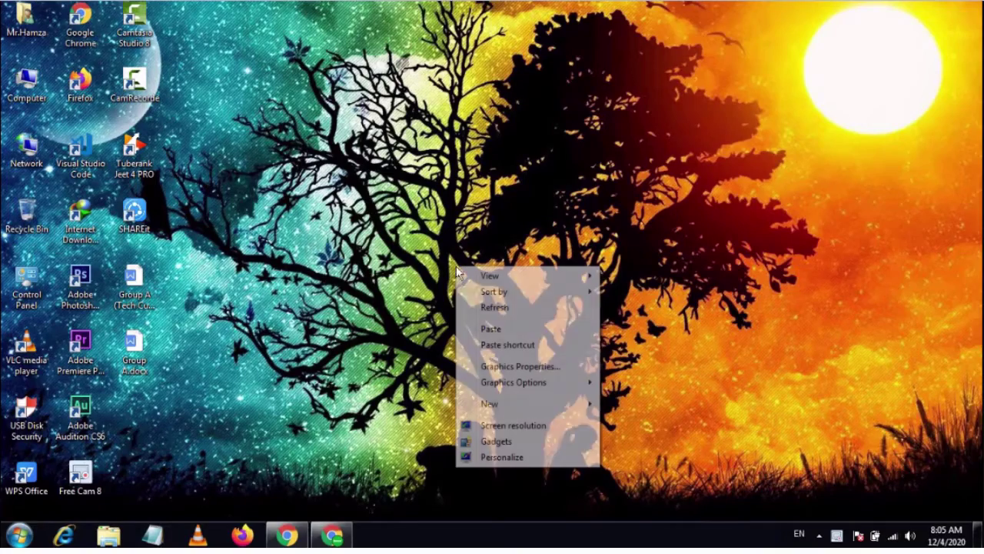
left_click(477, 307)
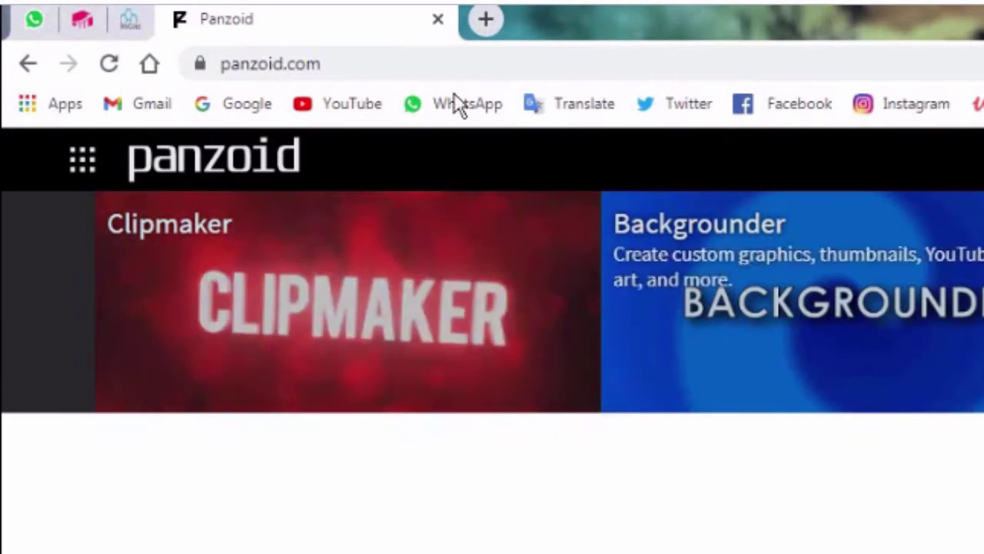
- Examine the Panzoid home page at panzoid.com, covering its three tools and the featured creations below them
left_click(385, 64)
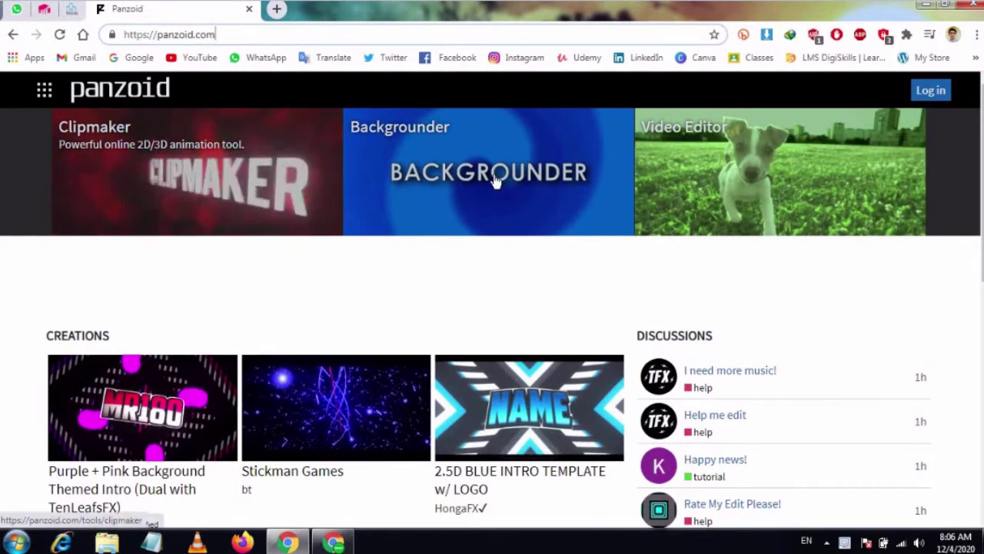
scroll(421, 328, "down", 3)
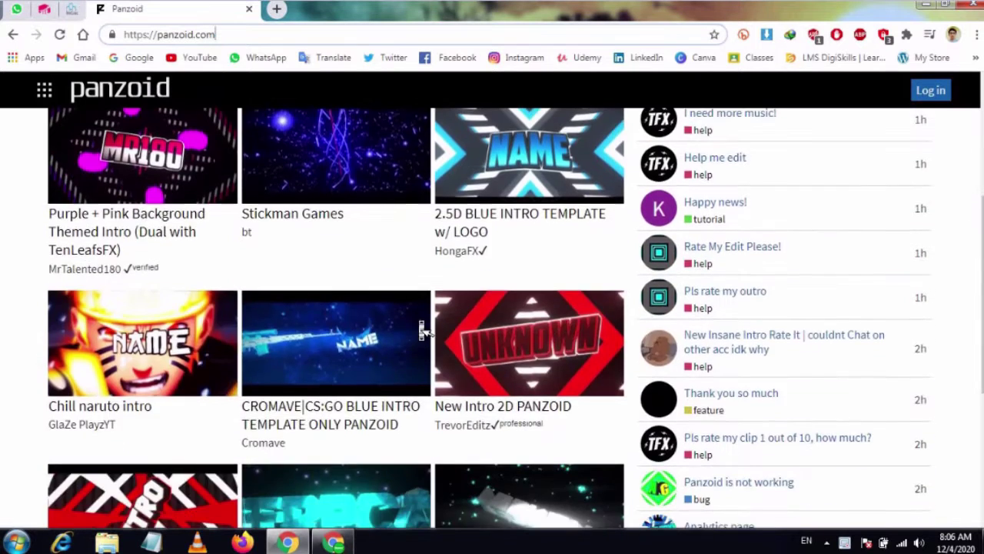
scroll(420, 327, "up", 3)
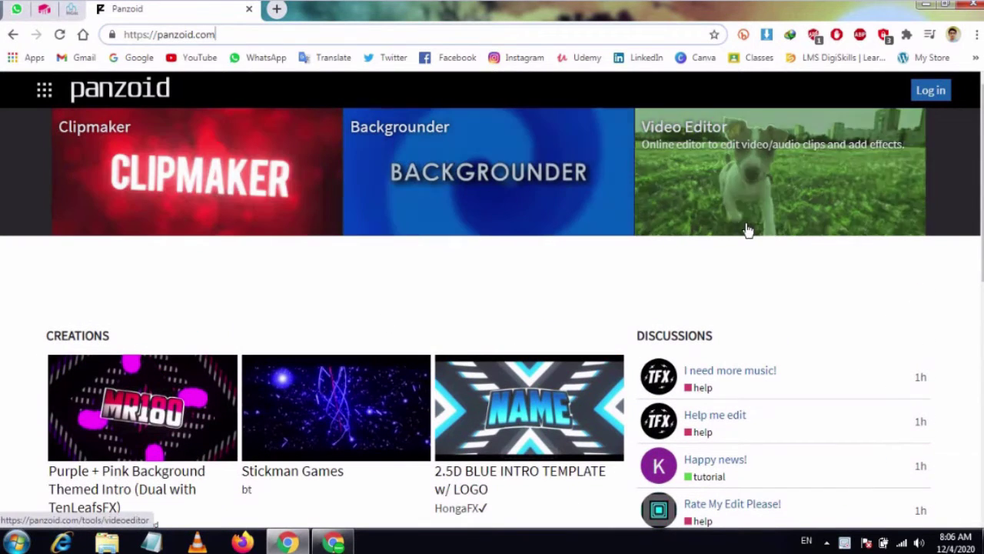
scroll(547, 269, "down", 2)
scroll(547, 264, "down", 1)
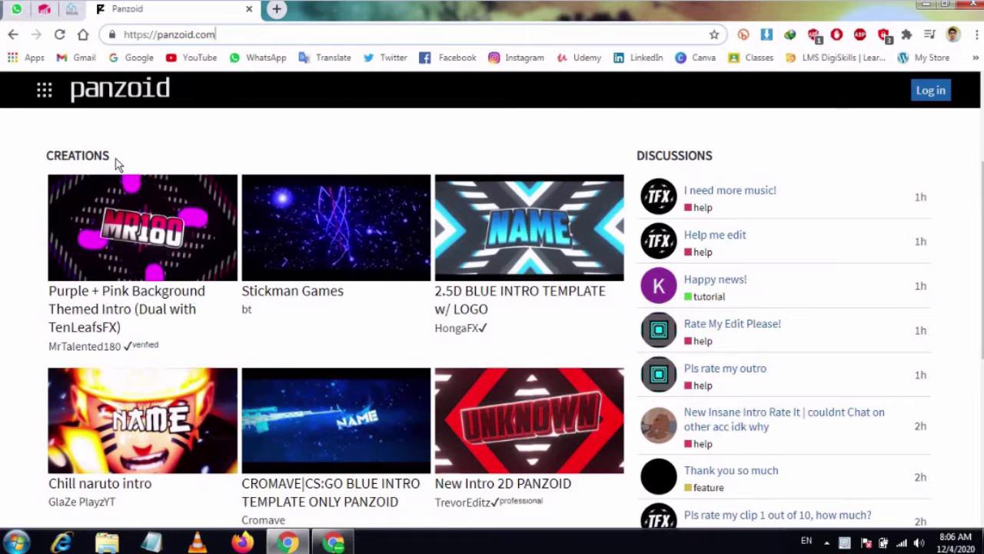
left_click_drag(74, 154, 358, 108)
left_click(331, 264)
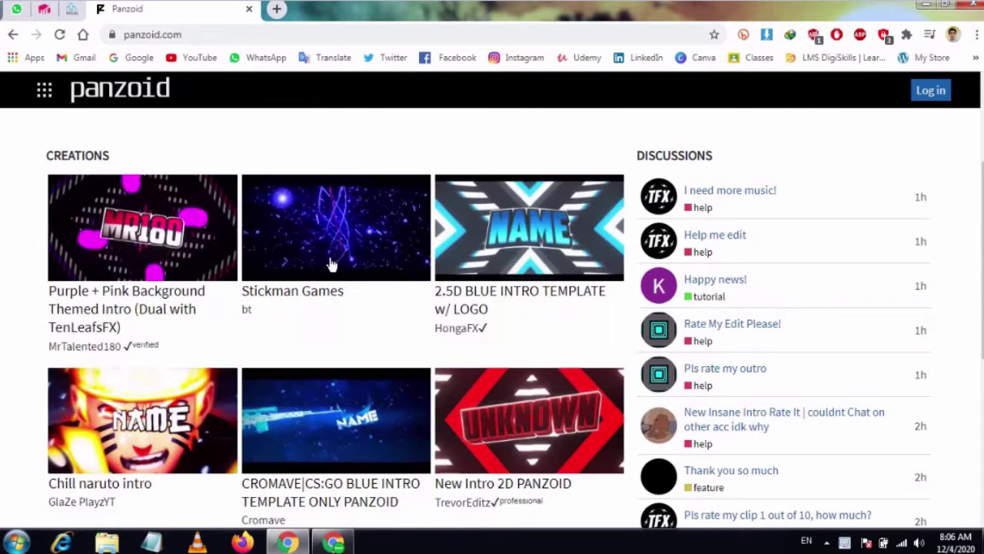
scroll(342, 312, "down", 4)
scroll(103, 313, "down", 1)
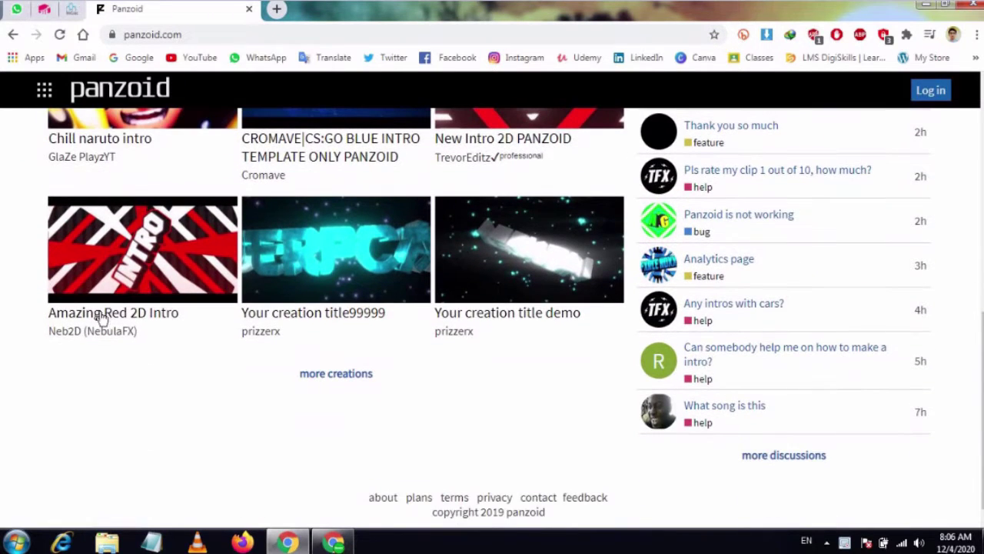
scroll(522, 274, "up", 1)
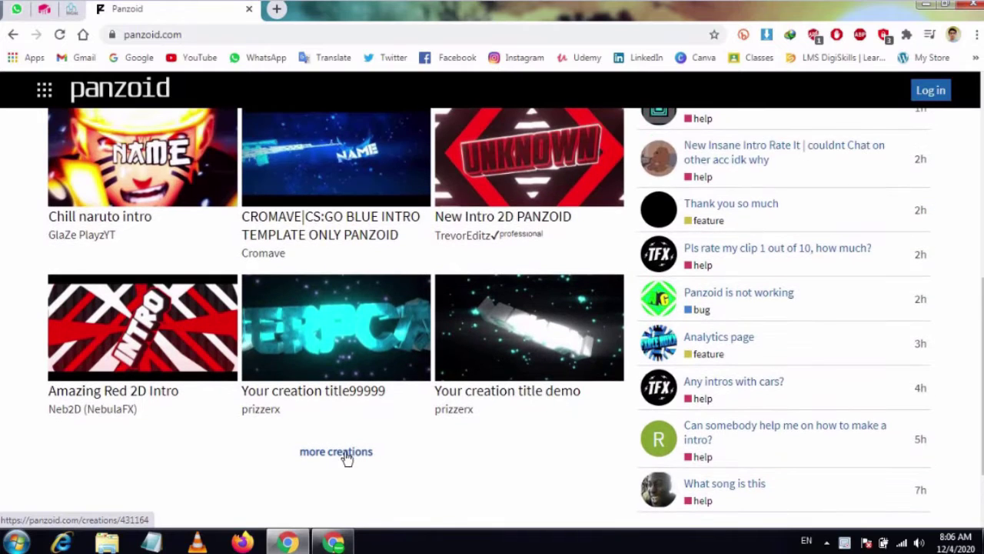
- Open the full list of Panzoid creations and browse the trending templates and the latest ones
left_click(336, 452)
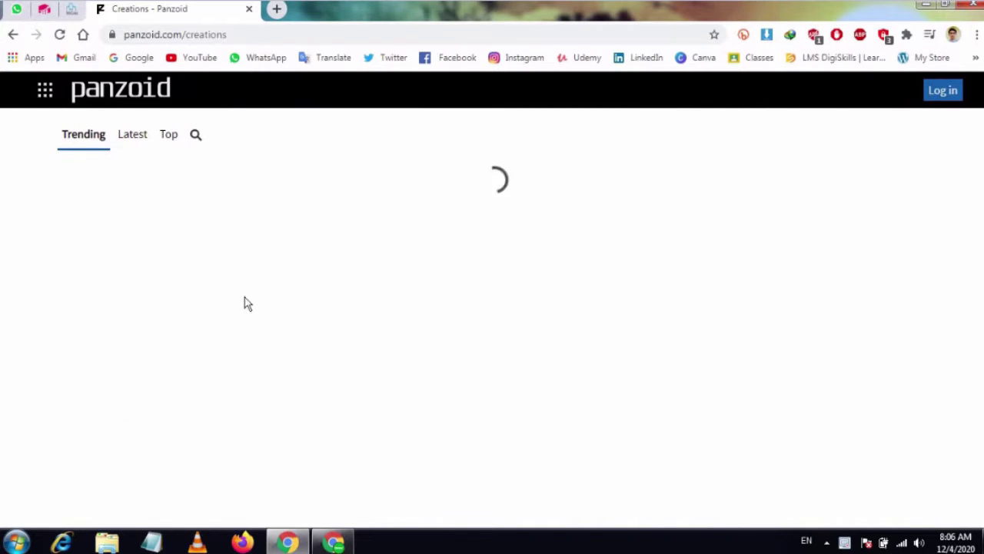
scroll(348, 306, "down", 7)
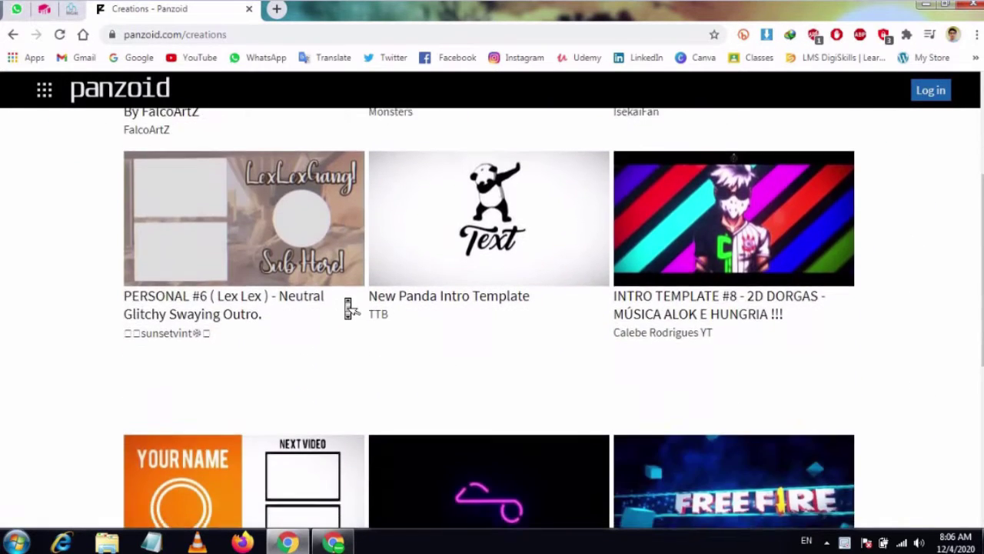
scroll(345, 307, "up", 5)
scroll(346, 305, "up", 3)
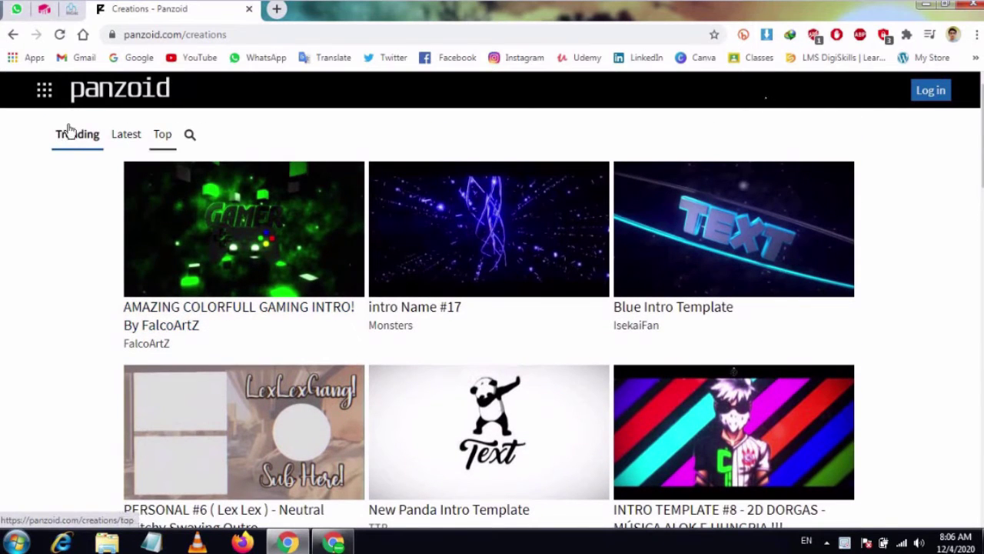
left_click(126, 136)
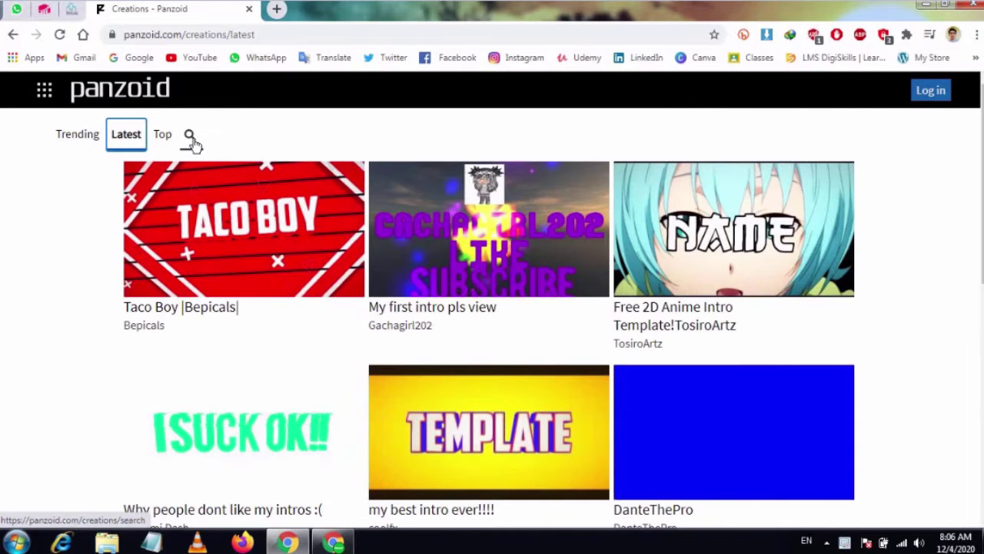
- Search the creations for "gaming" and look through the matching intro templates
left_click(193, 139)
type("gami")
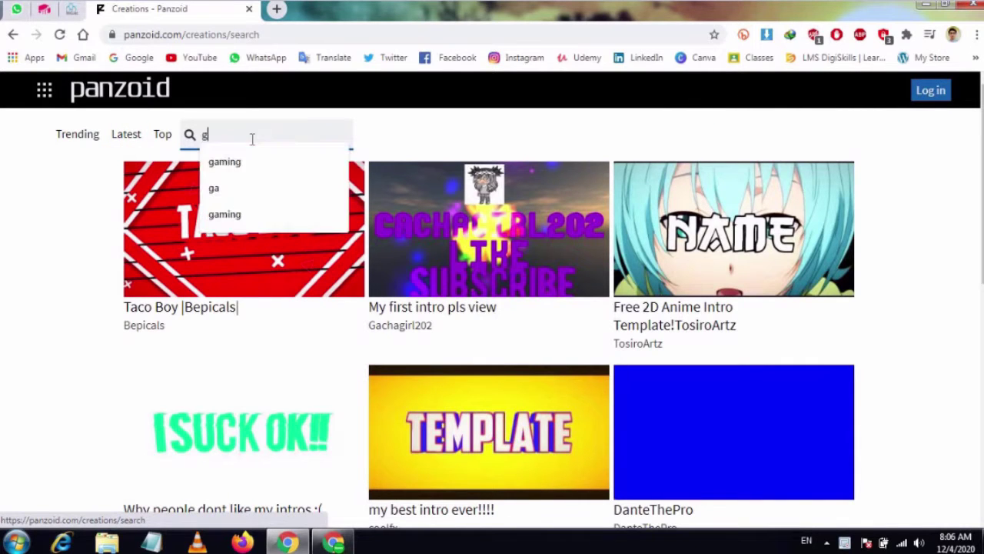
type("ng")
key("Return")
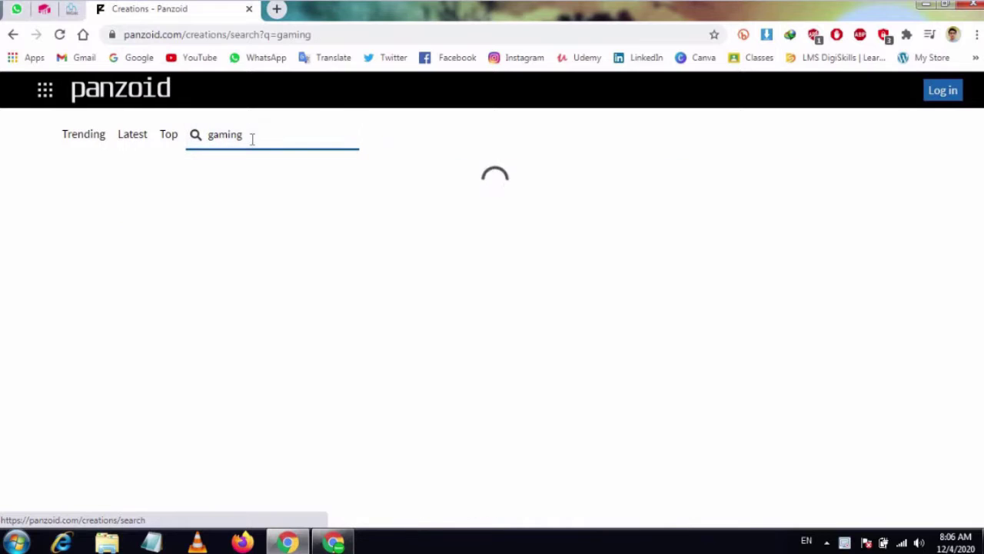
scroll(431, 402, "down", 5)
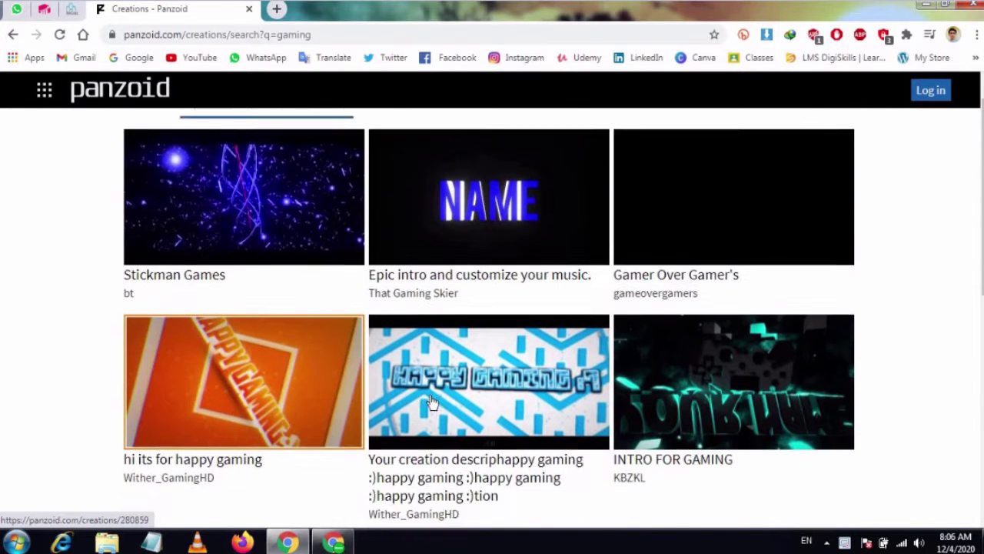
scroll(723, 366, "down", 2)
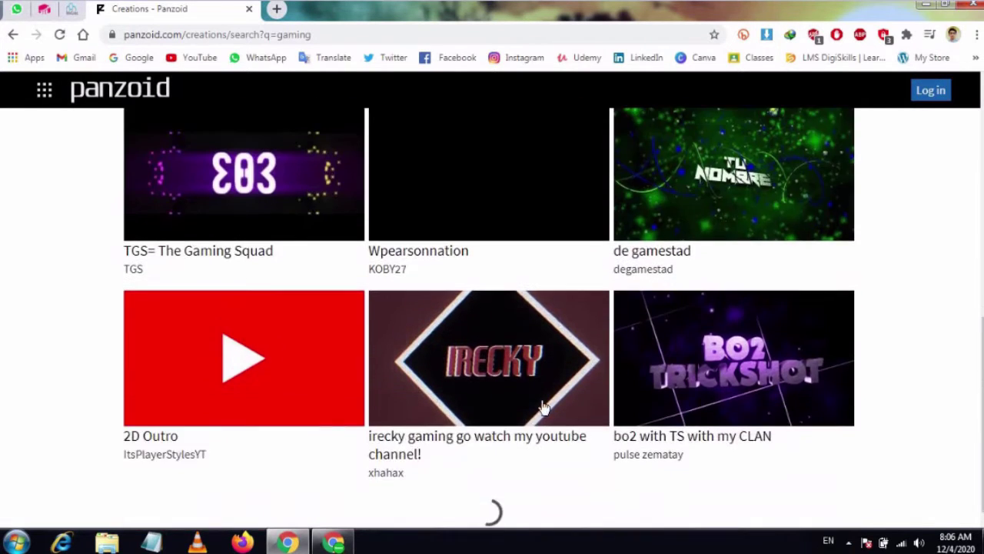
- Open the "de gamestad" green intro template from the gaming creations in Clipmaker
left_click(703, 182)
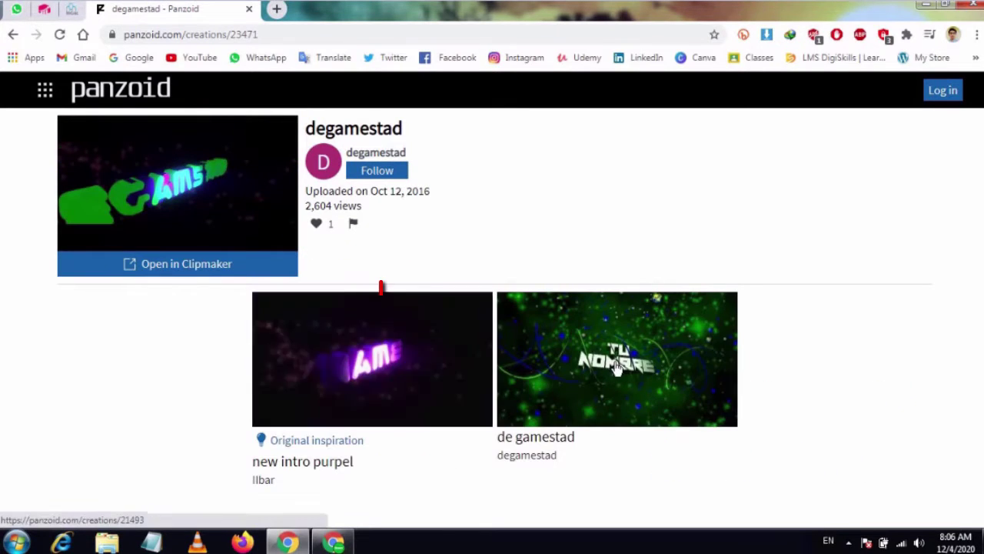
left_click(615, 368)
left_click(162, 266)
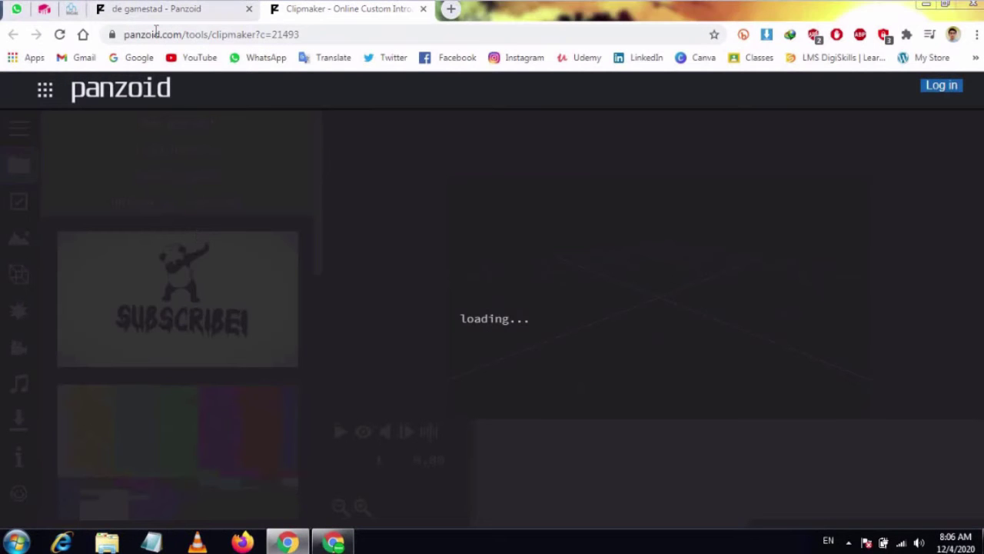
- Return to the Panzoid home page, launch Clipmaker from there and pick a template from its project list
left_click(55, 92)
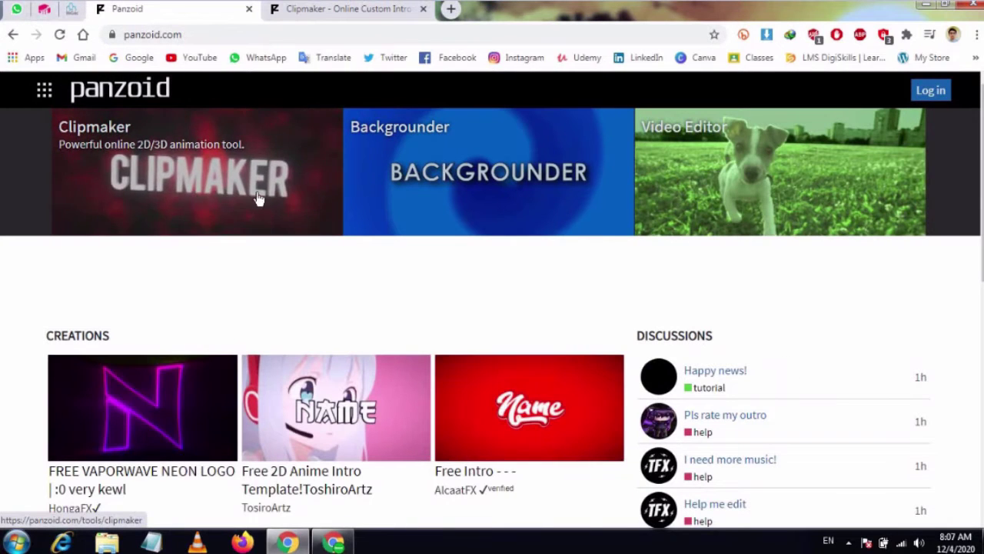
left_click(211, 190)
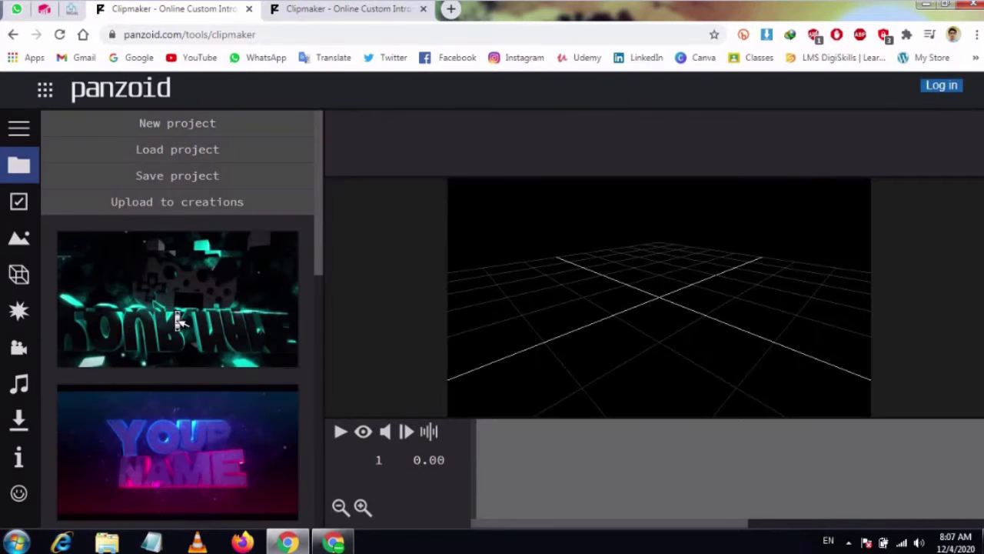
scroll(206, 331, "down", 2)
left_click(180, 329)
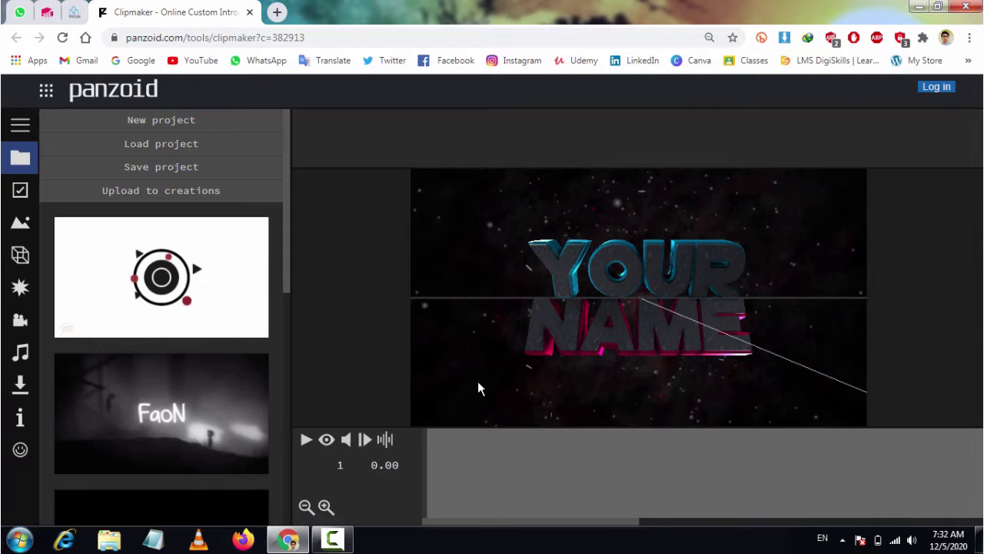
- Play the "YOUR NAME" intro template in the Clipmaker preview
key("space")
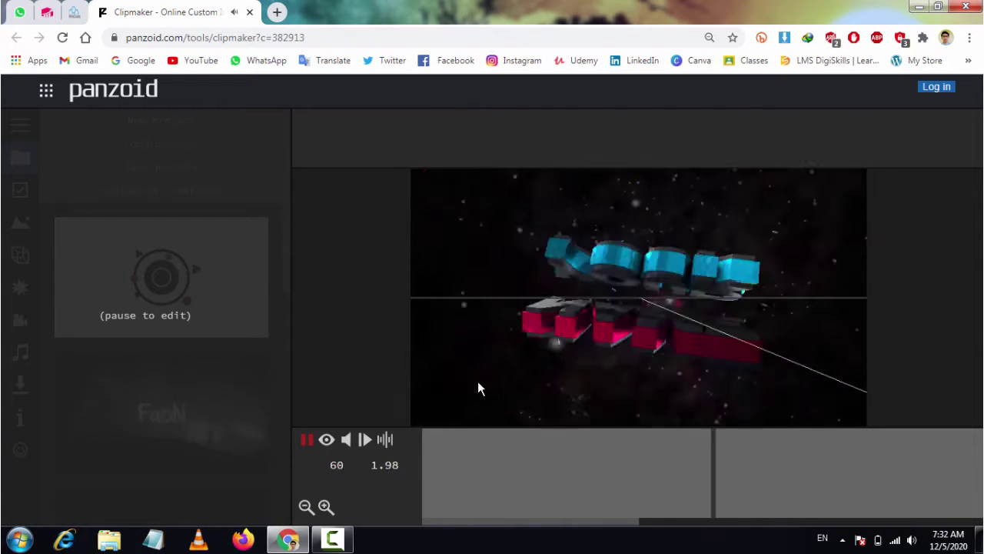
- Stop the preview, return it to the first frame and set the video resolution to 1280x720 (720p)
key("space")
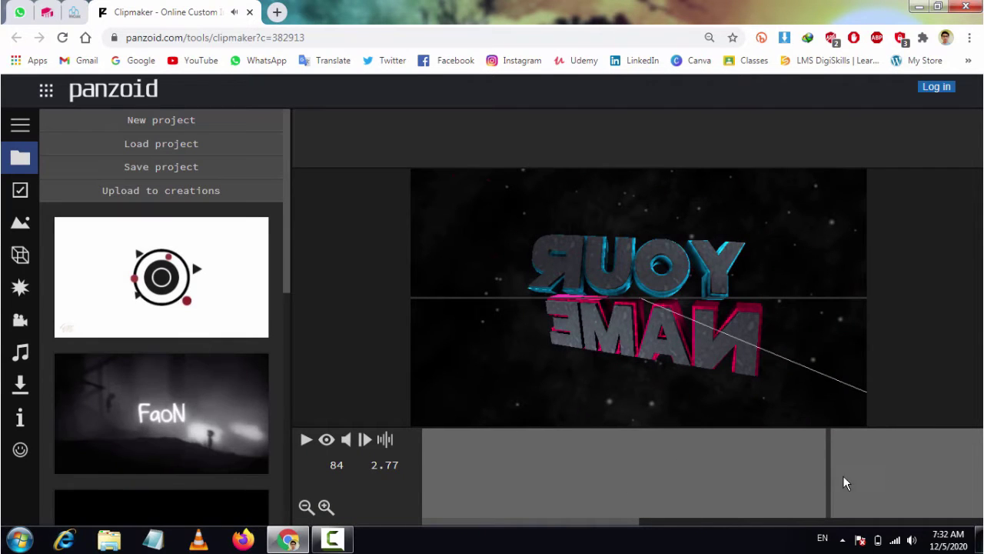
left_click_drag(829, 475, 359, 456)
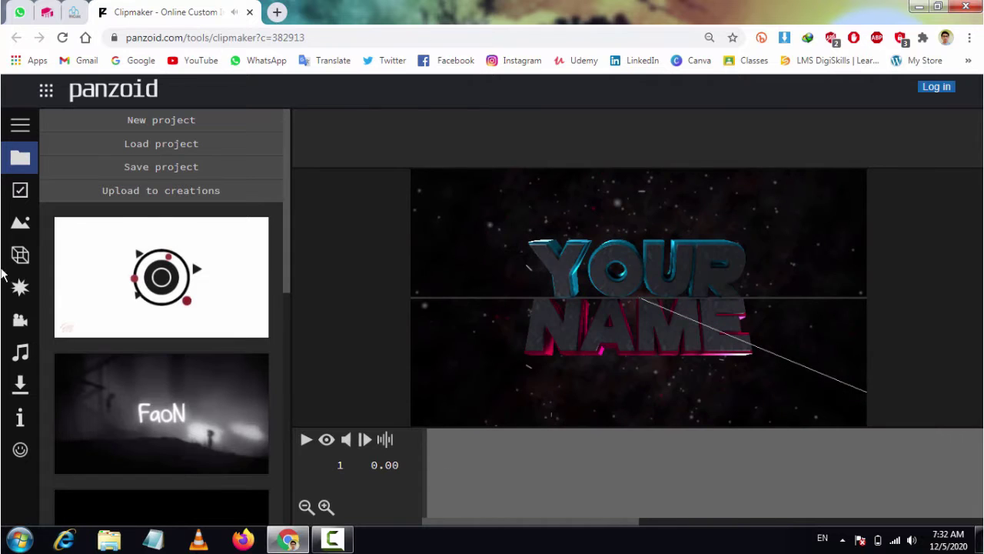
left_click(20, 255)
left_click(20, 191)
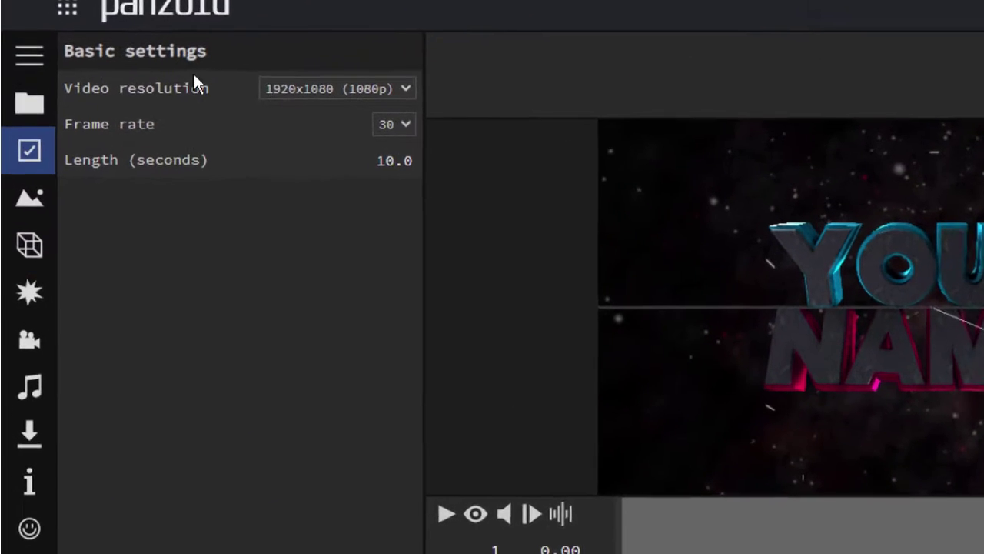
left_click(393, 62)
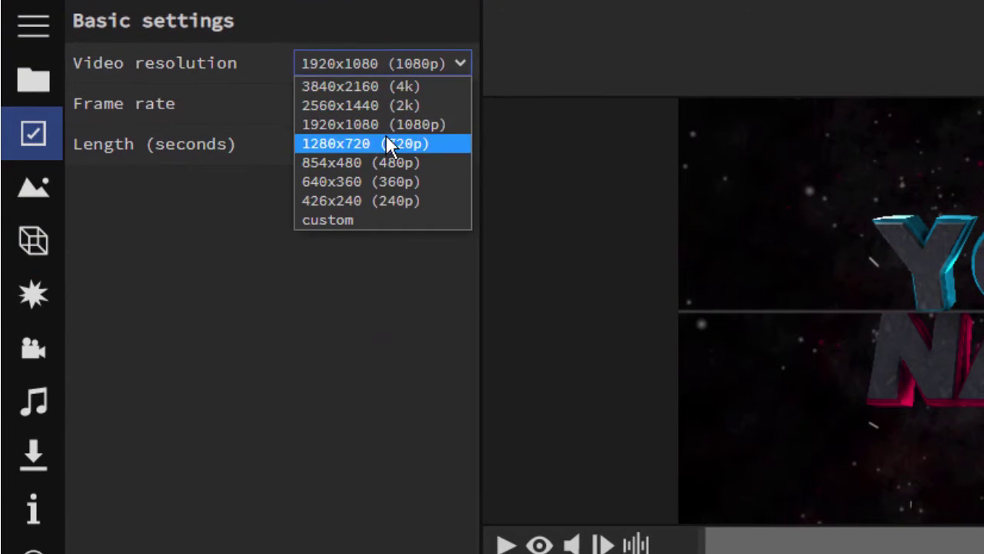
left_click(390, 145)
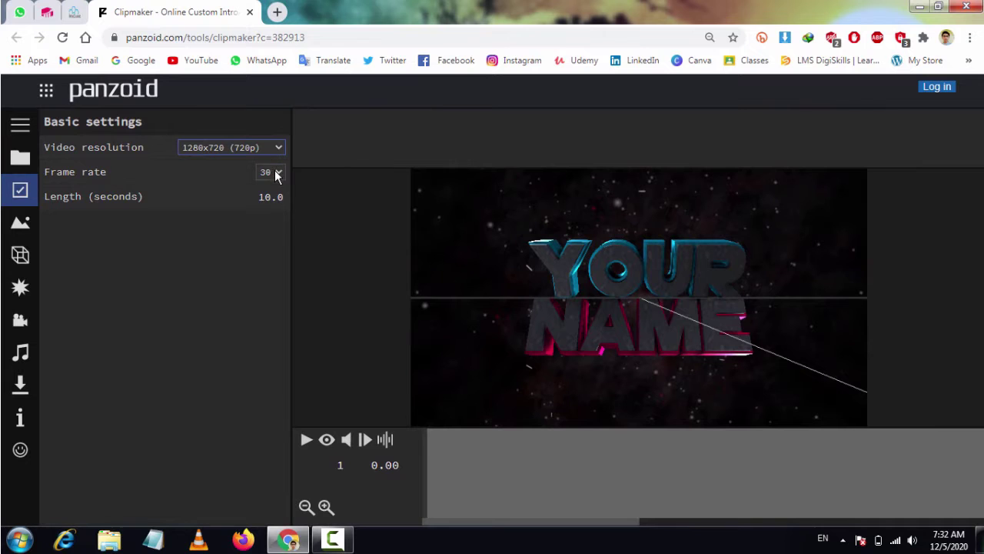
- Check the scene choices, then open the object list and enlarge it to examine its text groups
left_click(23, 224)
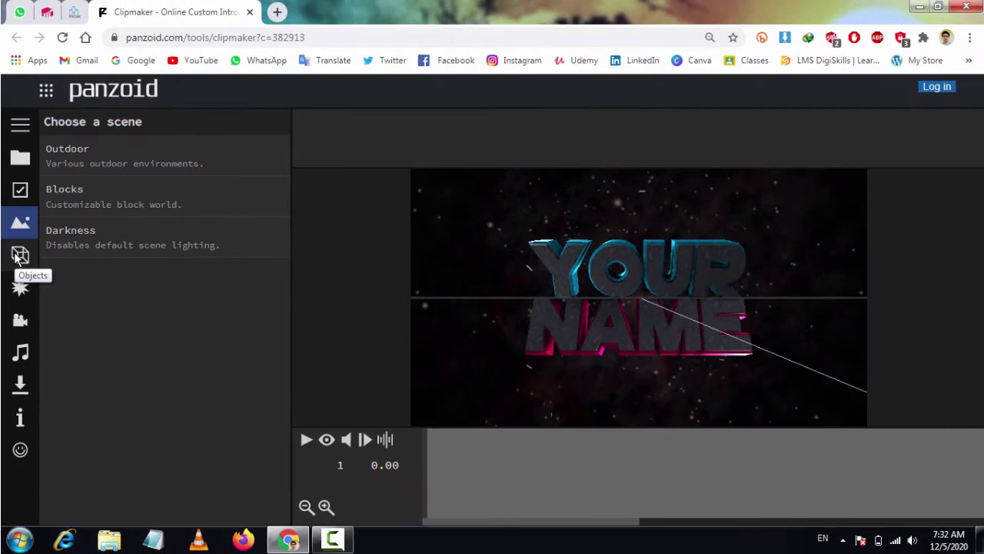
left_click(17, 257)
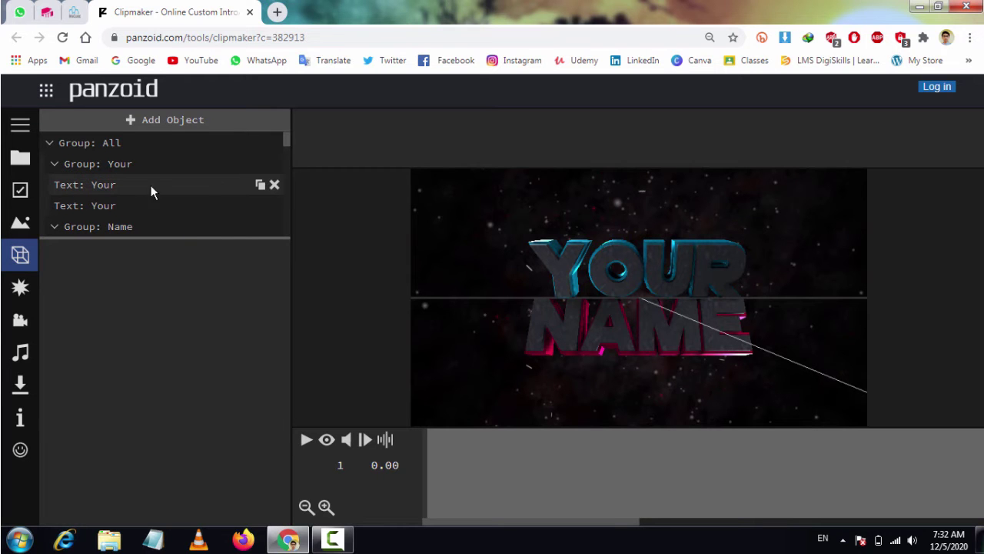
scroll(143, 182, "down", 1)
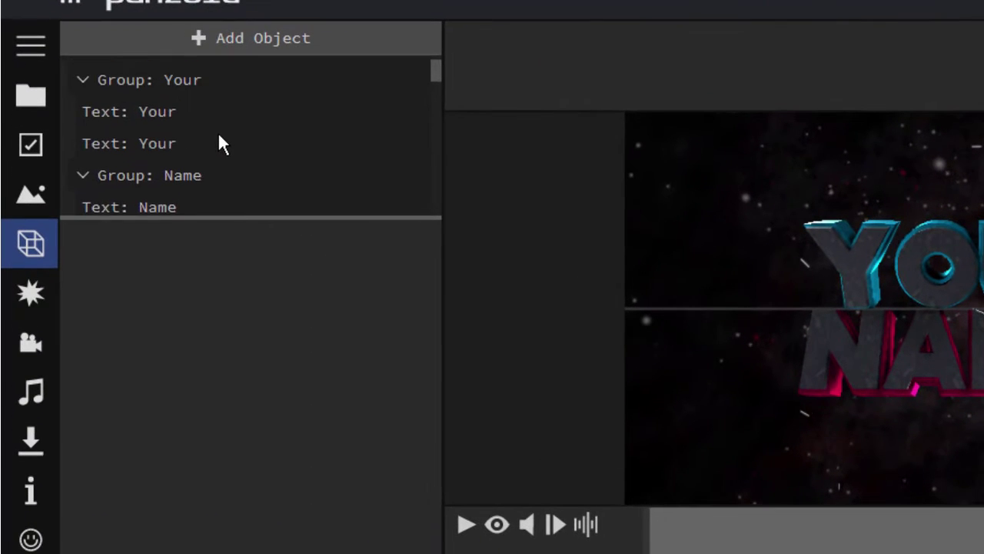
scroll(219, 144, "down", 3)
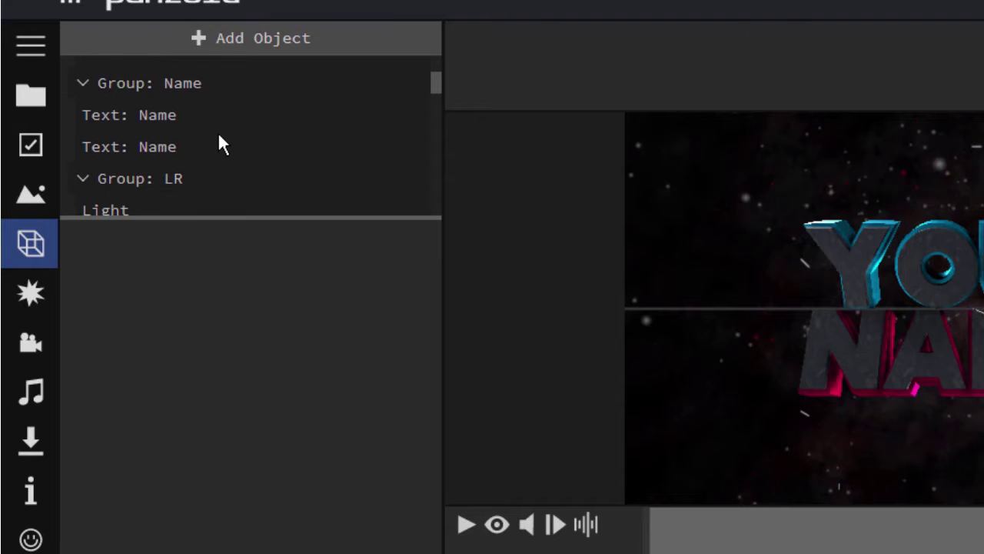
scroll(219, 144, "up", 4)
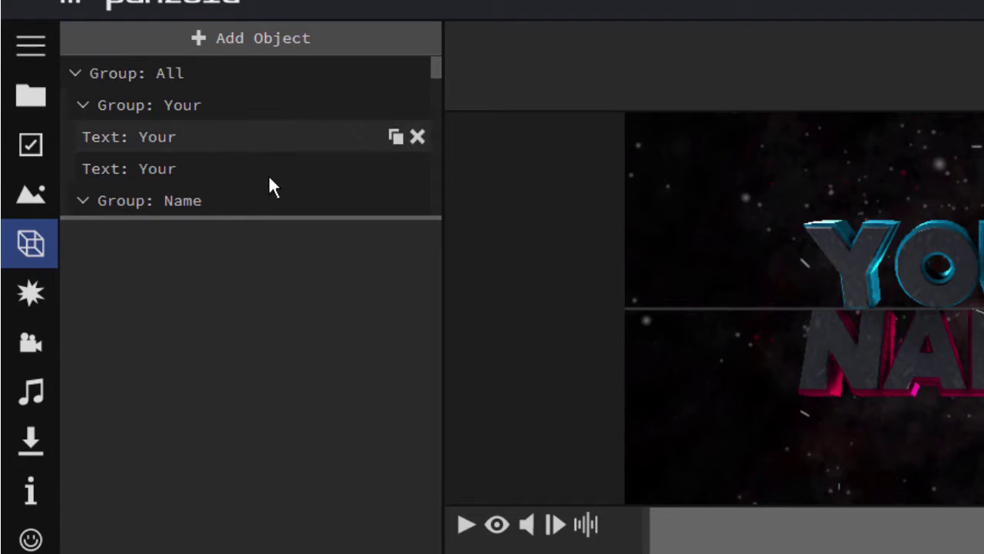
left_click_drag(222, 218, 253, 501)
left_click(254, 199)
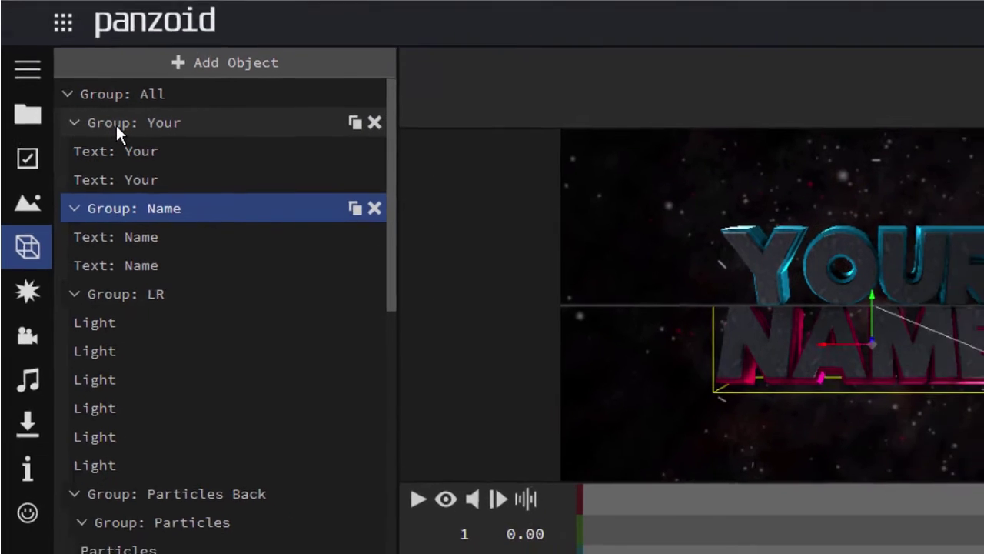
- Change the first text object in the "Your" group to "The"
left_click(130, 109)
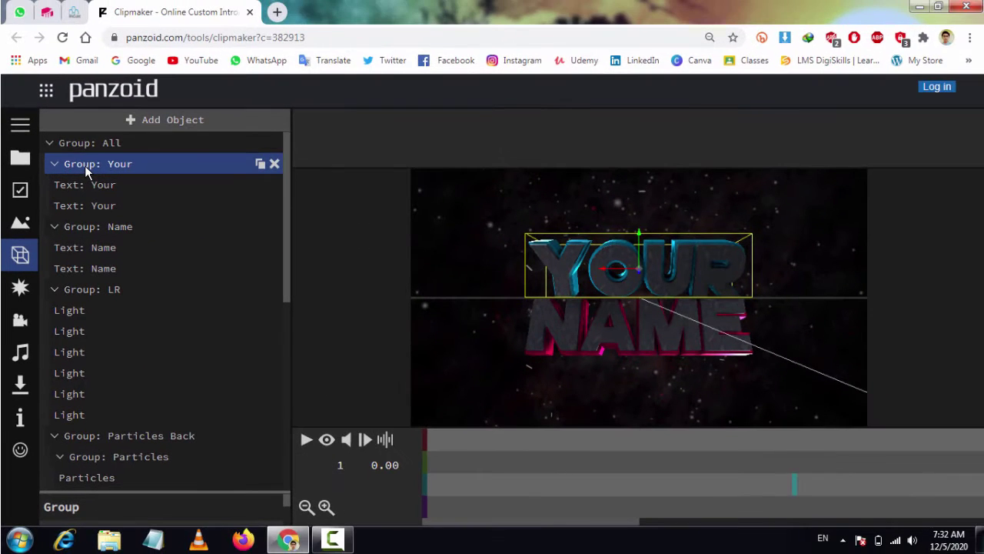
left_click(105, 190)
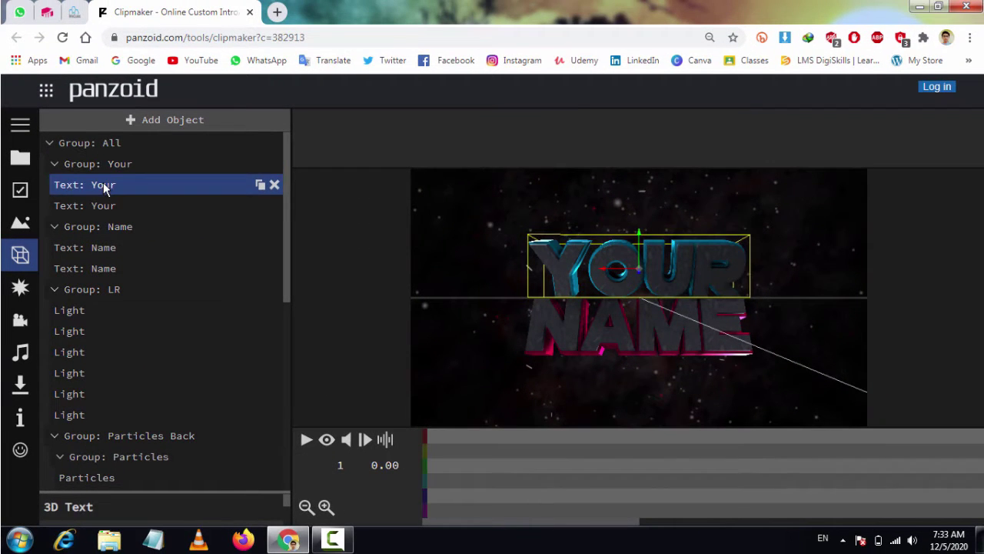
left_click(105, 189)
left_click(106, 189)
left_click(105, 190)
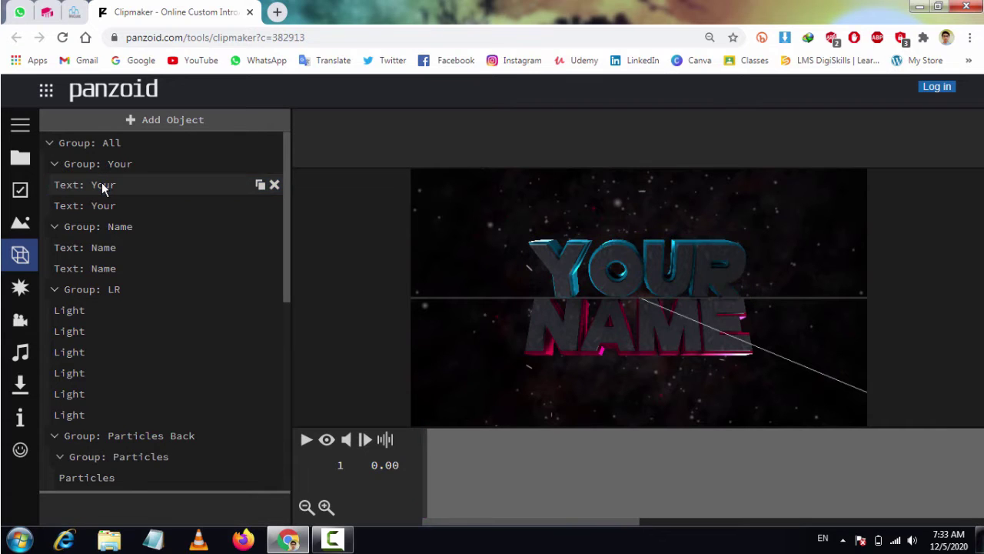
left_click(105, 189)
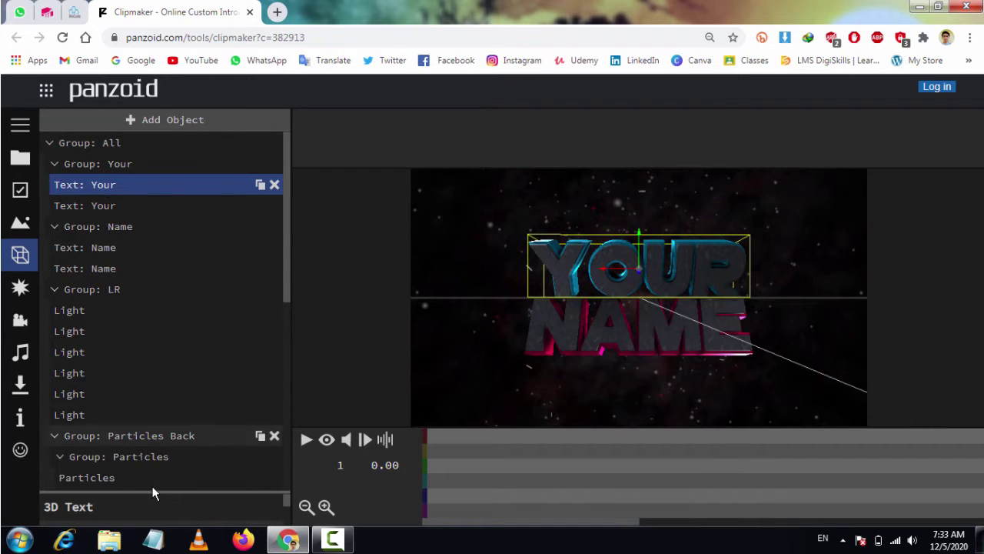
left_click_drag(151, 441, 175, 216)
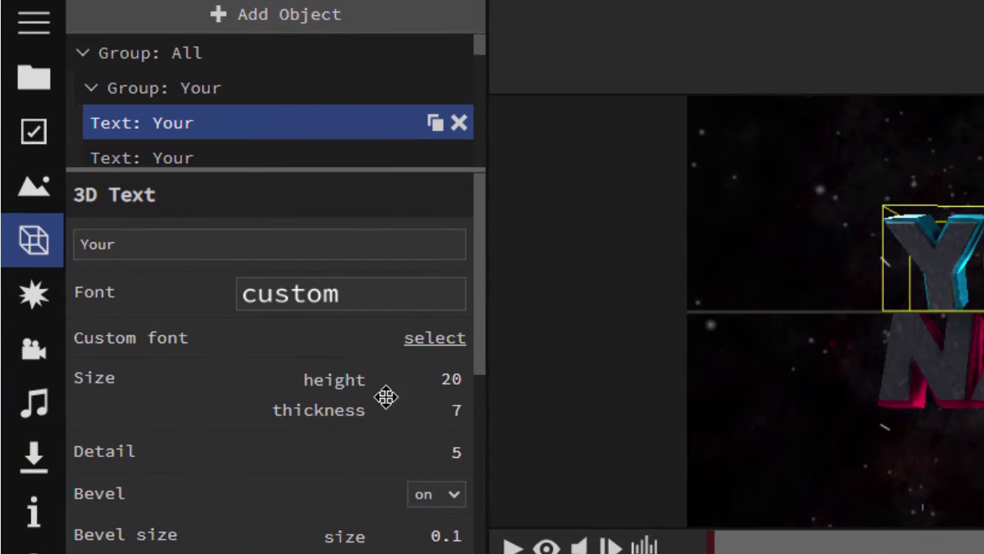
left_click(394, 312)
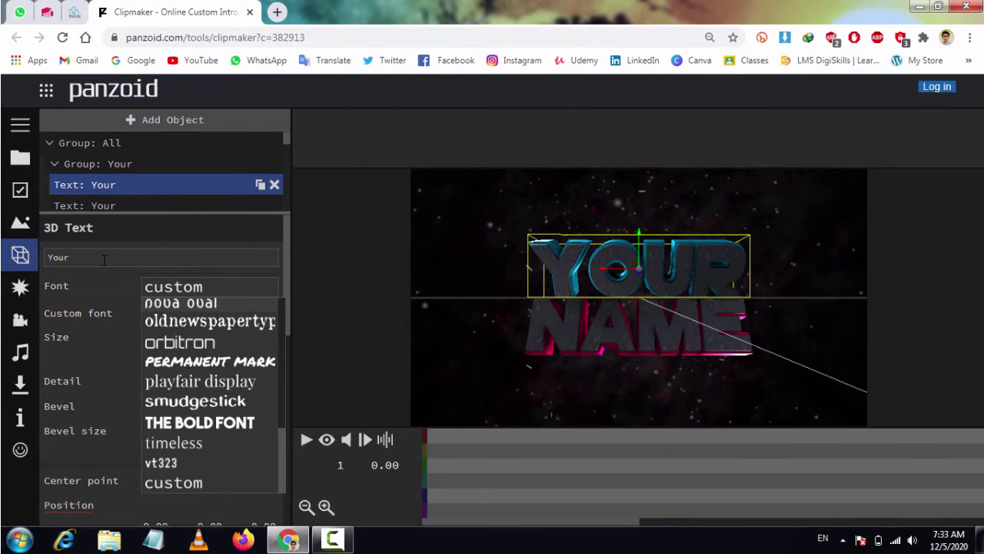
left_click(101, 260)
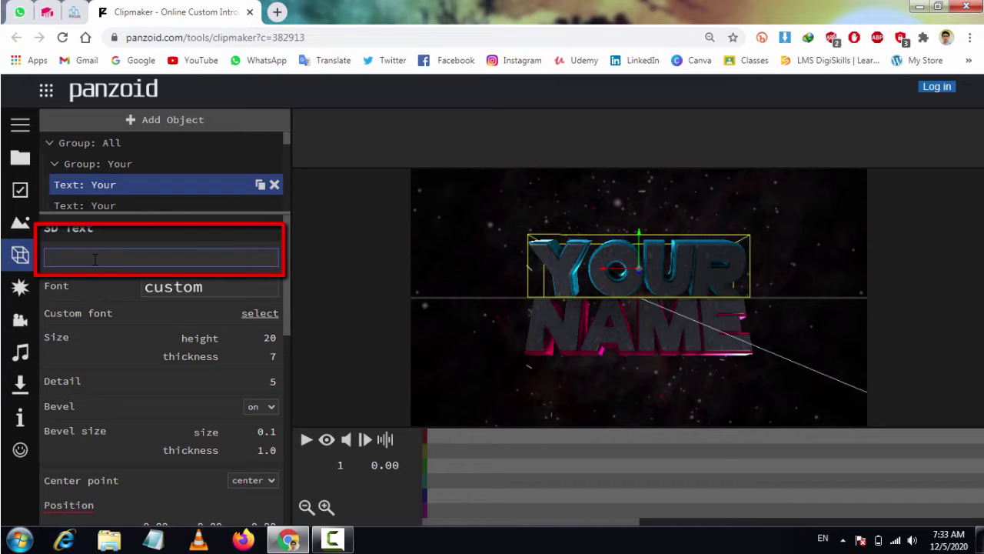
type("Th")
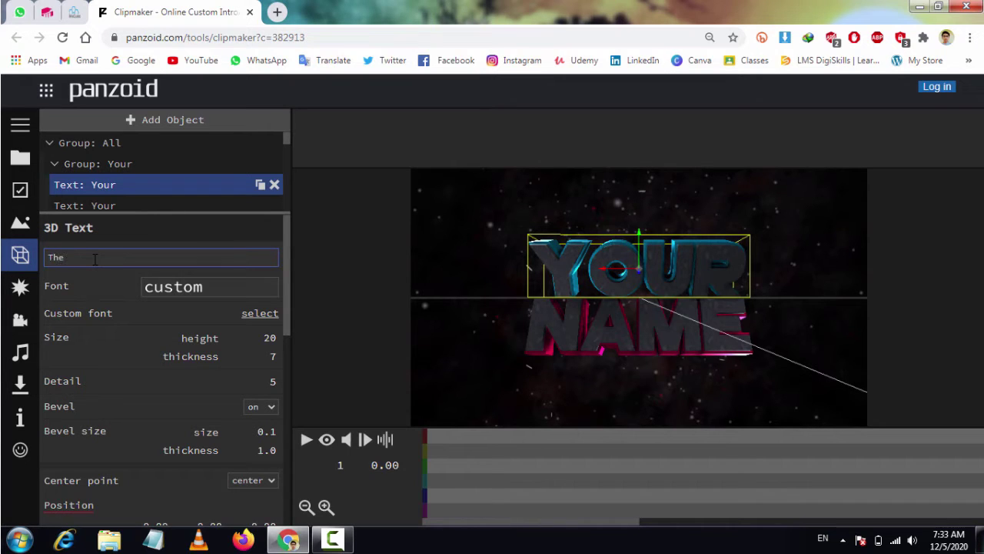
type("e")
key("Return")
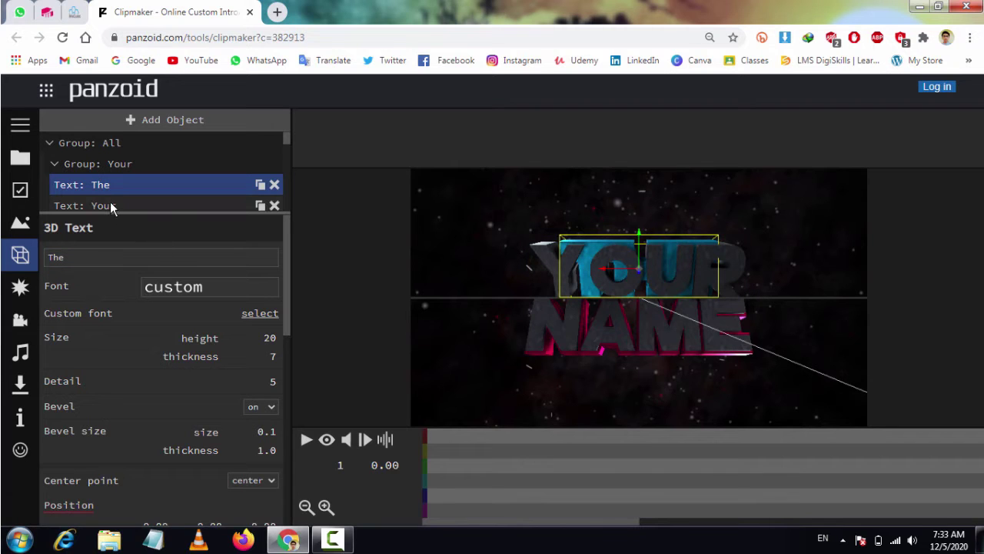
- Change the second text object in the "Your" group to "The"
scroll(140, 187, "down", 1)
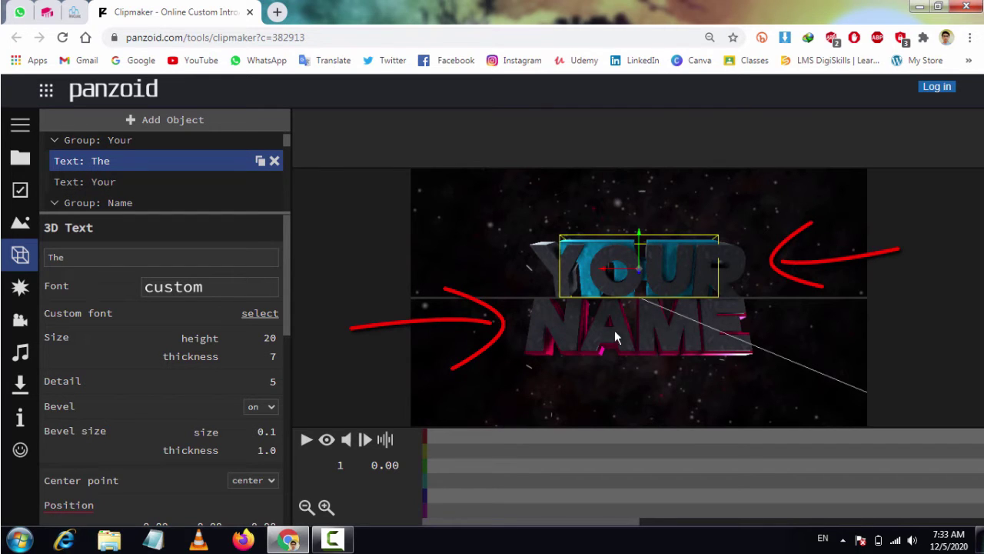
mouse_move(615, 336)
left_mouse_down()
mouse_move(472, 314)
mouse_move(687, 341)
mouse_move(826, 316)
mouse_move(508, 348)
left_mouse_up()
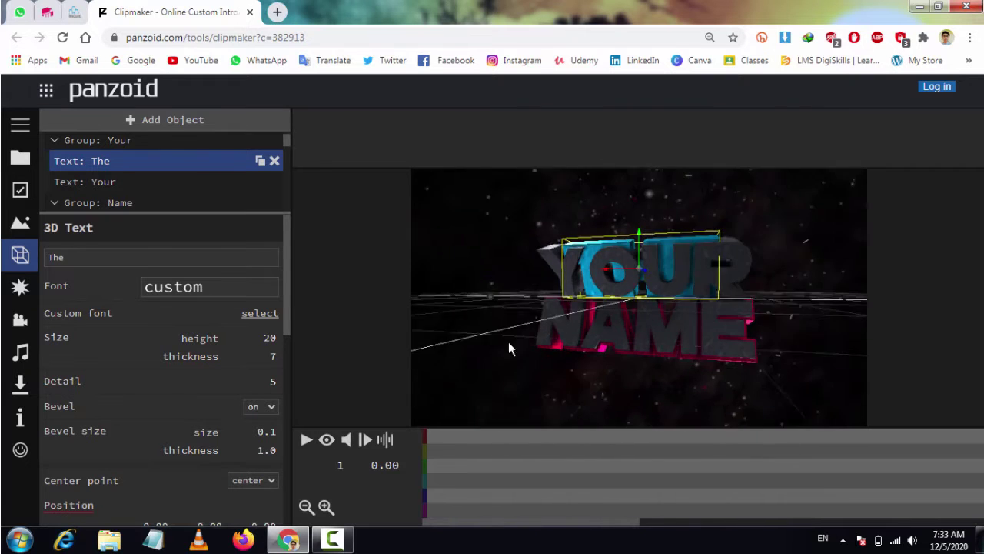
left_click(85, 182)
double_click(99, 258)
type("The")
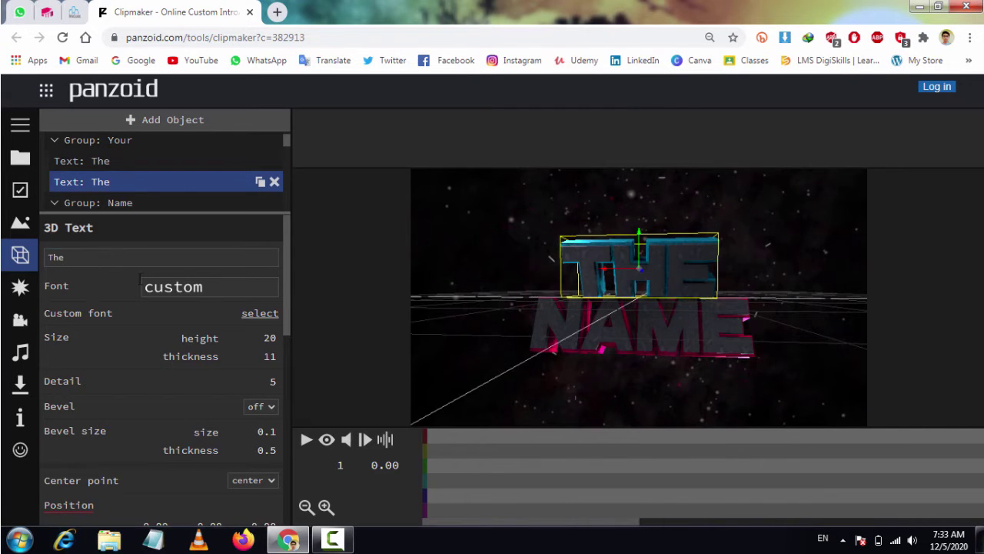
- Change the first text object in the "Name" group to "Gamerz"
scroll(159, 187, "down", 2)
left_click(122, 156)
double_click(54, 257)
type("G")
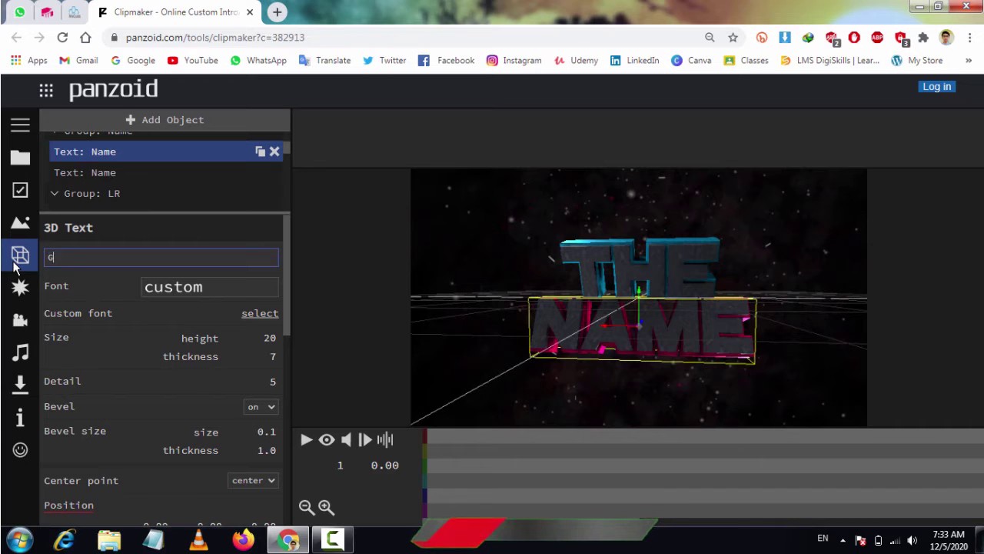
type("amerz")
key("Return")
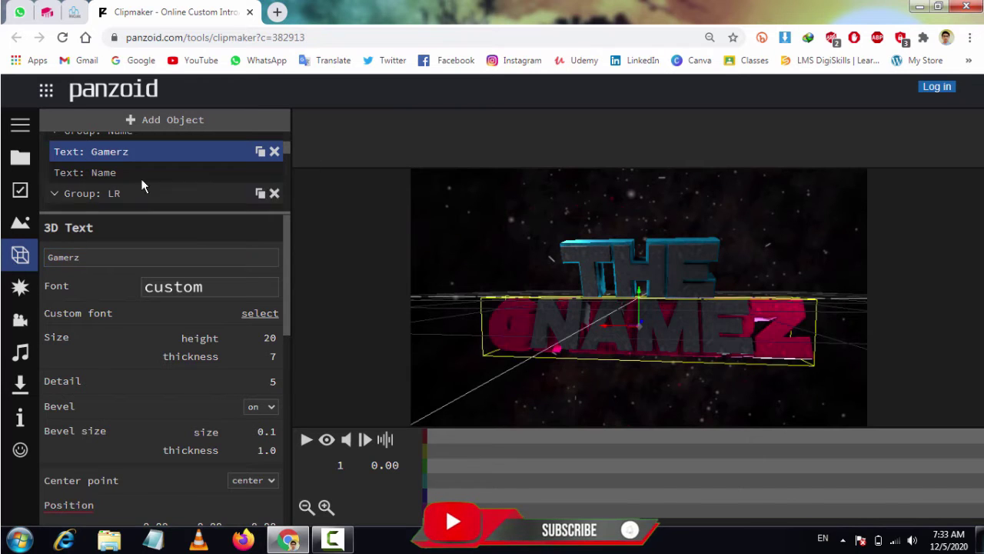
- Change the second text object in the "Name" group to "Gamerz"
left_click(100, 173)
double_click(54, 258)
type("Gamerz")
key("Return")
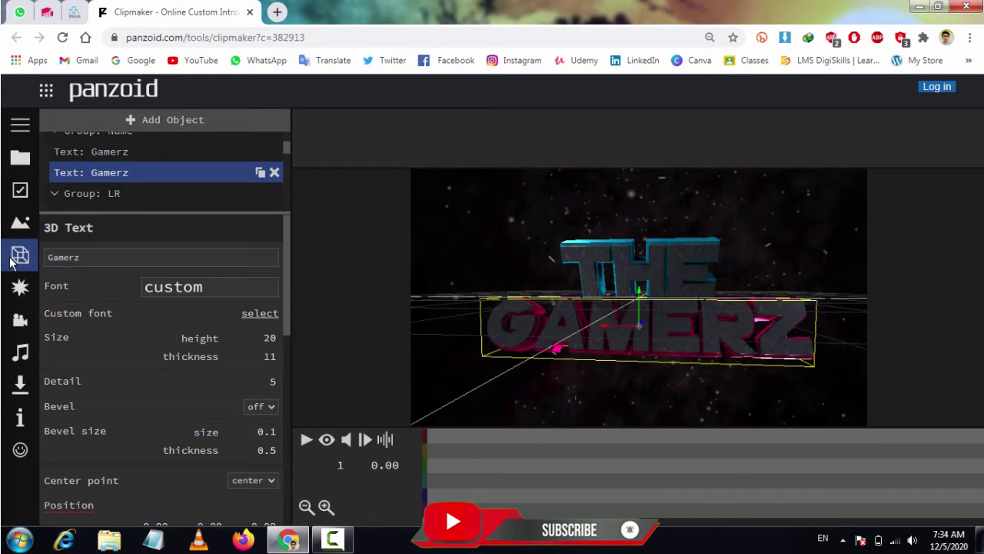
- Look through the project's effects, viewing the Antialiasing and first Shutter settings and briefly playing the intro preview
left_click_drag(710, 246, 17, 300)
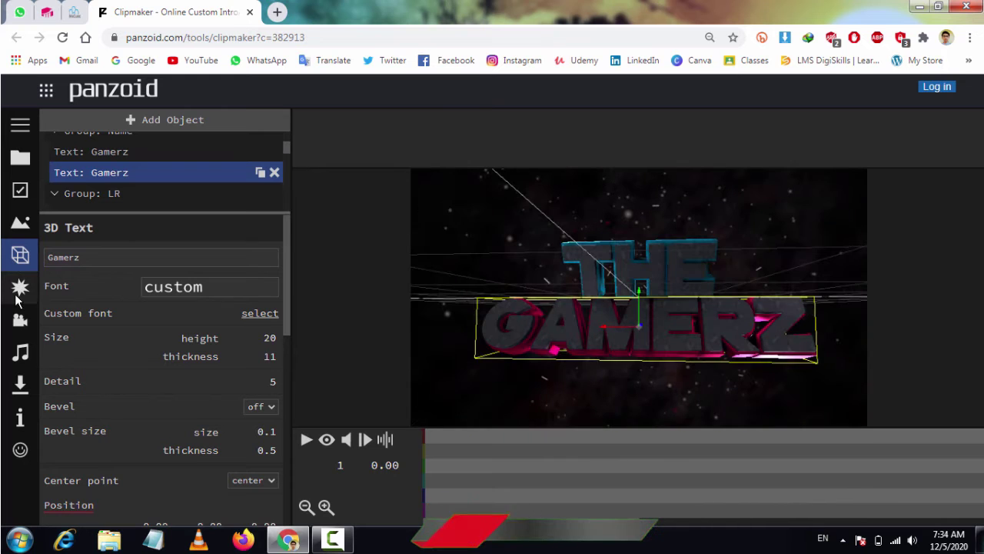
left_click(16, 297)
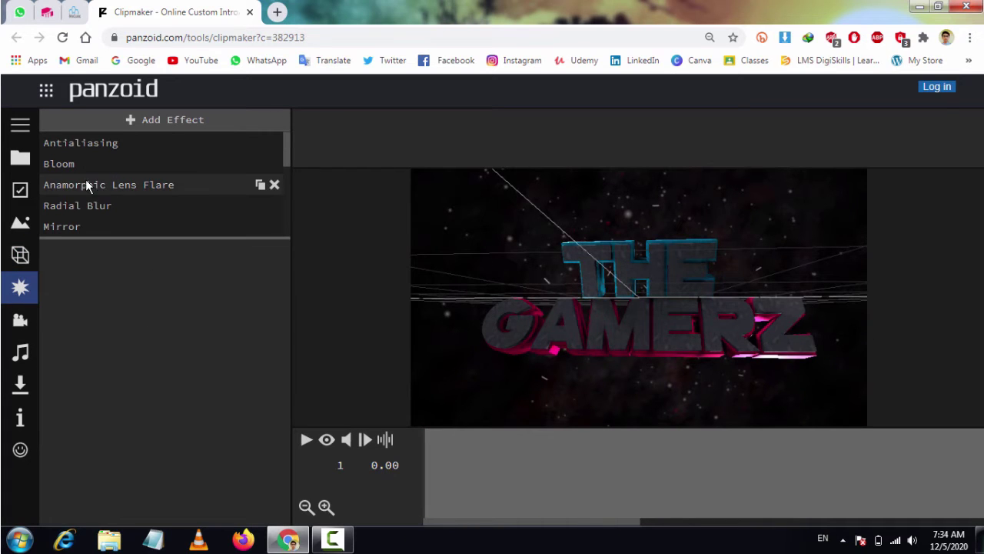
left_click(101, 142)
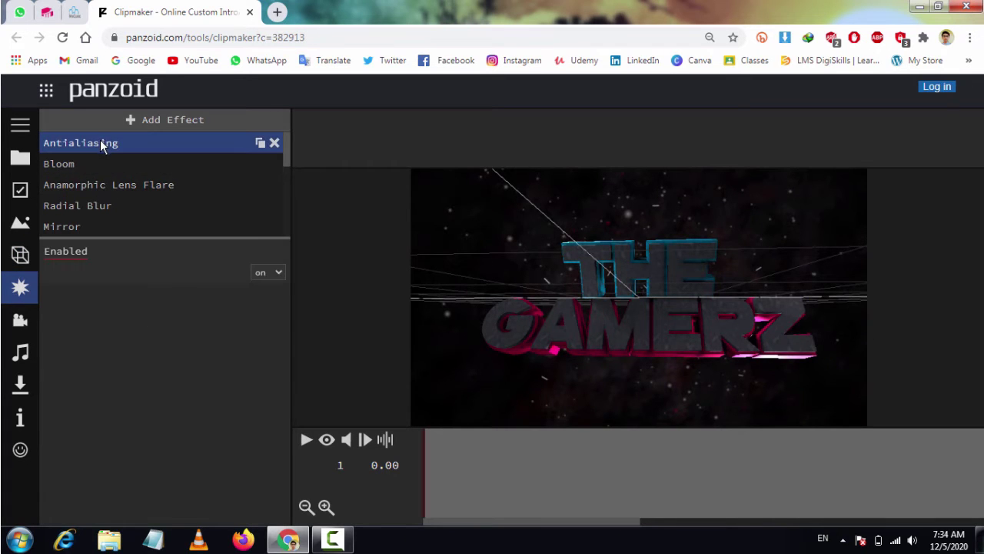
key("space")
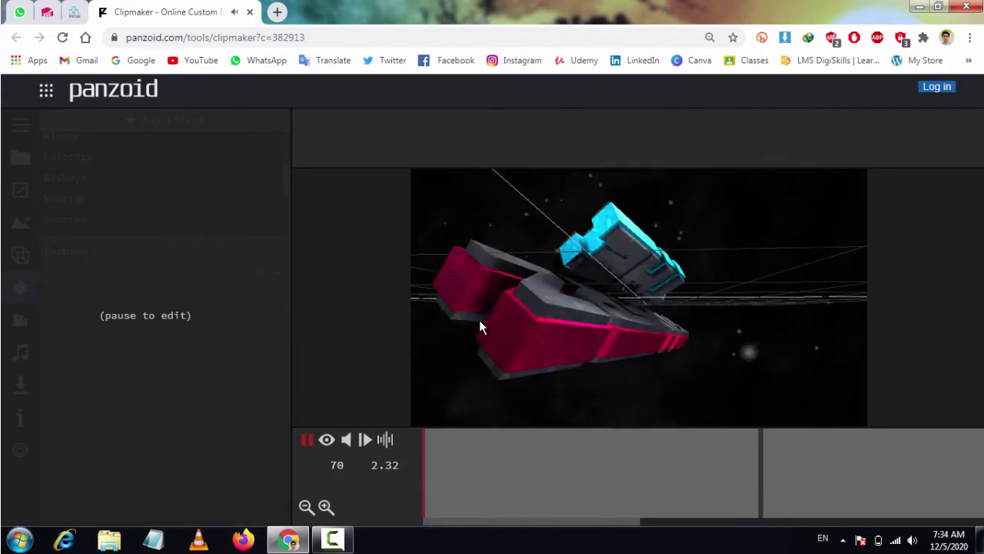
key("space")
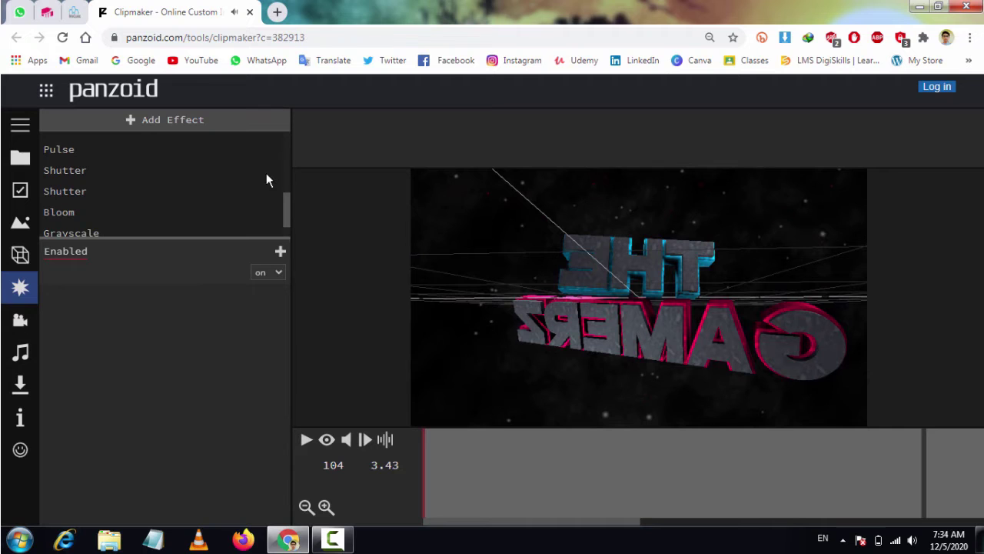
left_click(78, 170)
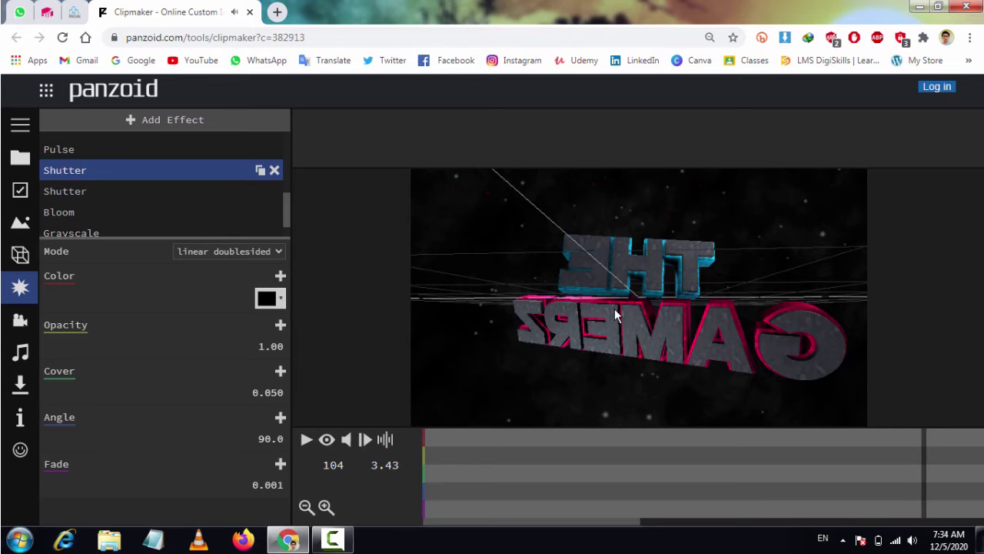
- Play more of the edited intro, pause it and move the playhead back to frame 156
key("space")
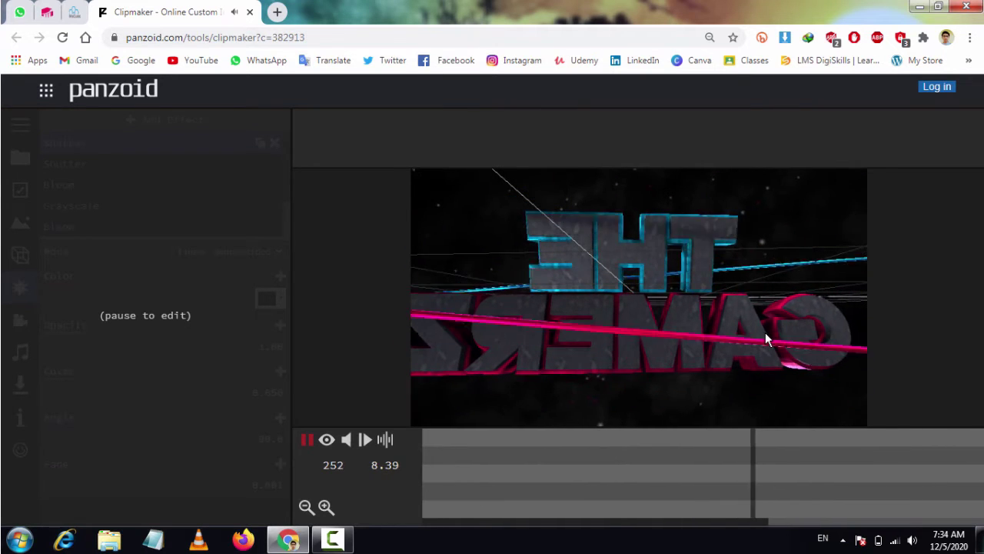
key("space")
left_click_drag(792, 465, 280, 466)
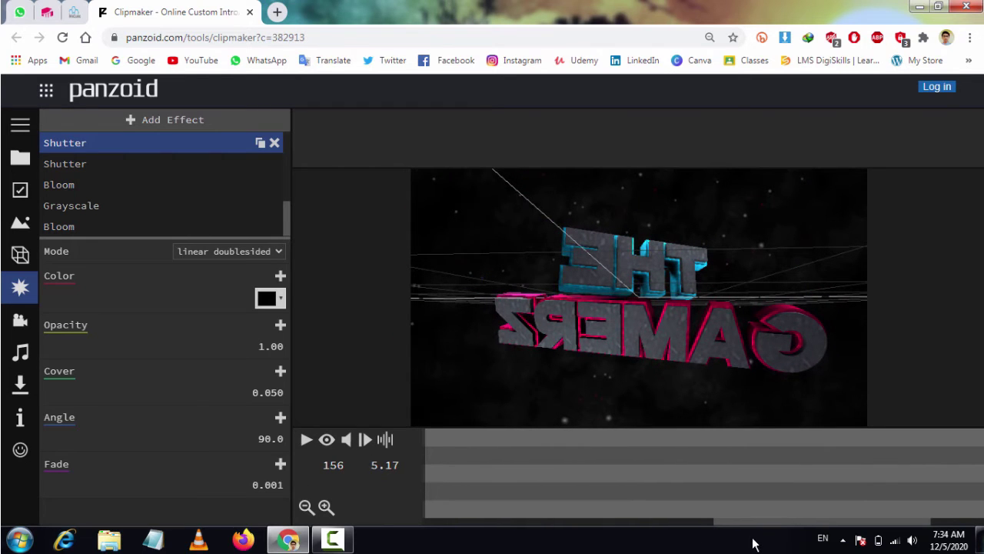
- View the audio track settings and the start of the audio timeline
left_click(21, 354)
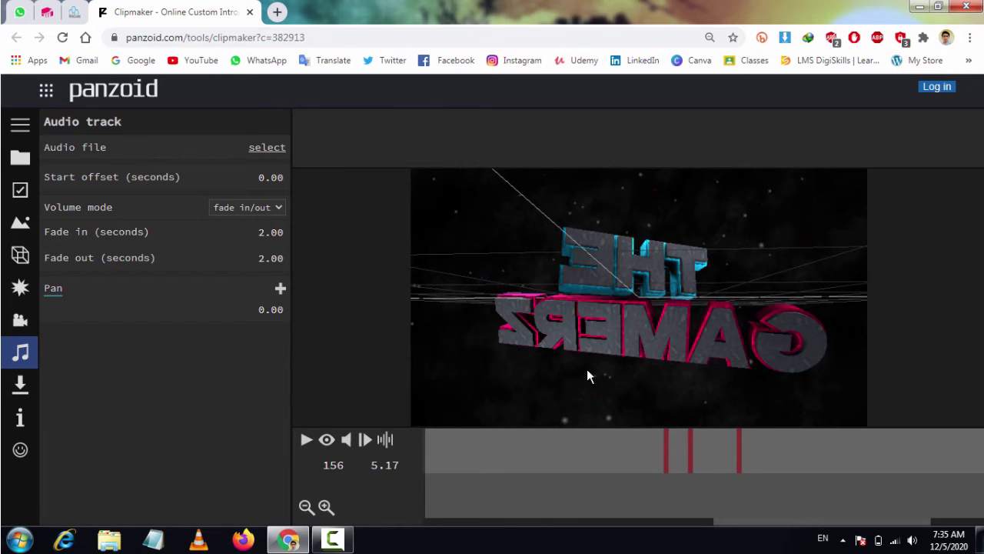
left_click_drag(726, 524, 391, 542)
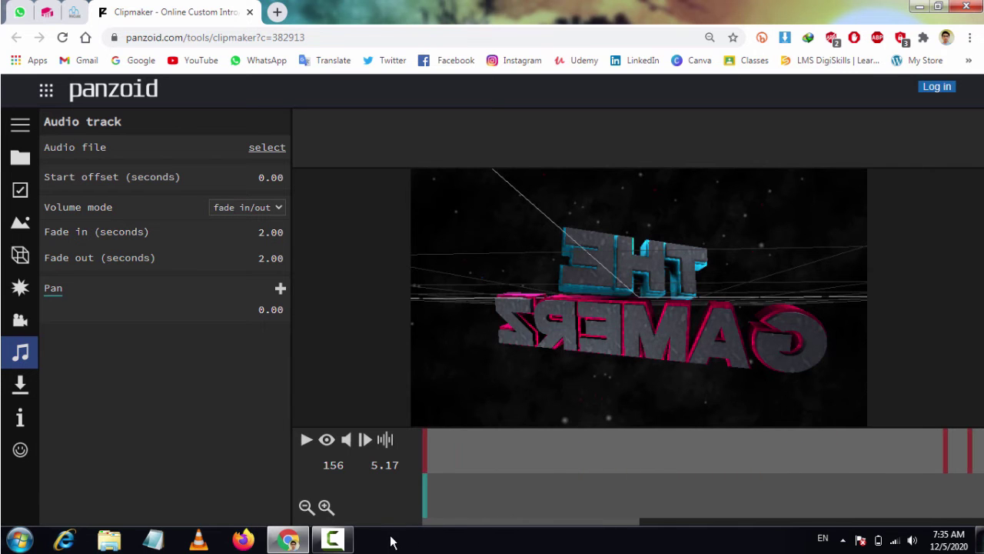
- Set the video export to good quality mode in .mkv (vp8/opus) format and start the render
left_click(20, 384)
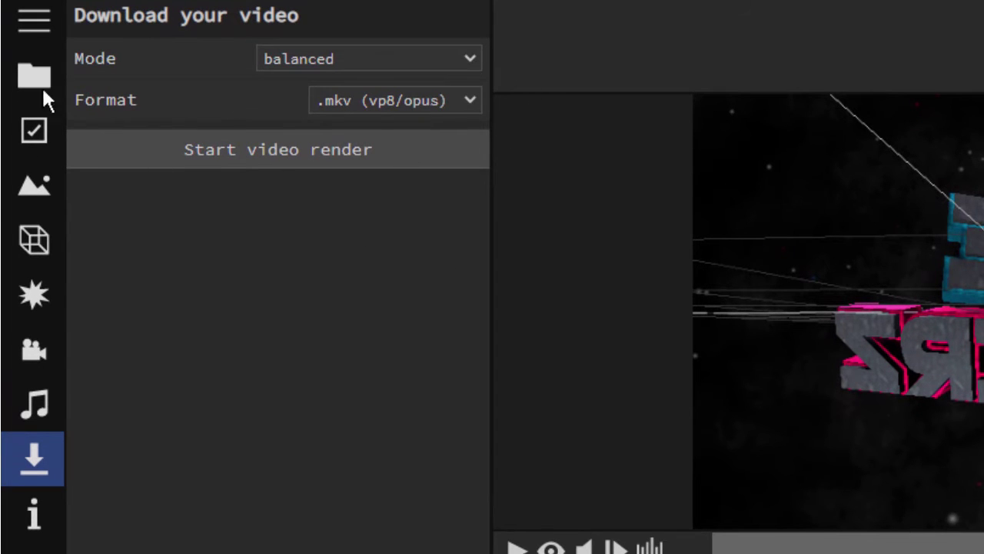
left_click(454, 60)
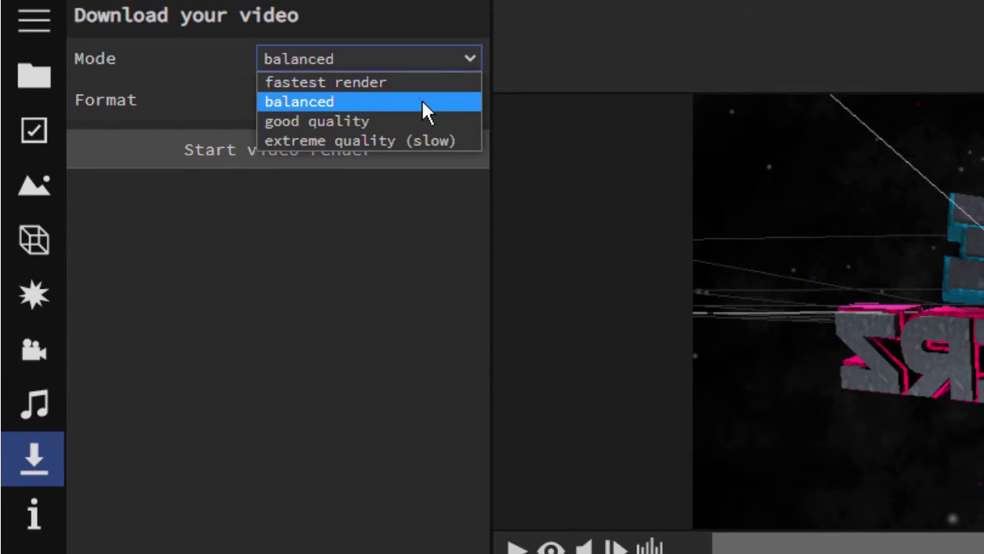
left_click(409, 117)
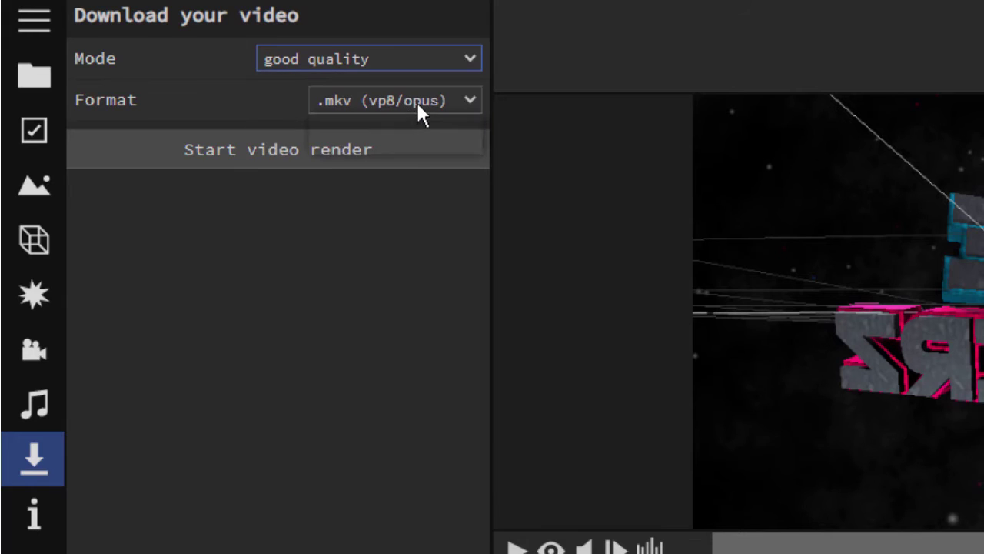
left_click(417, 102)
left_click(416, 121)
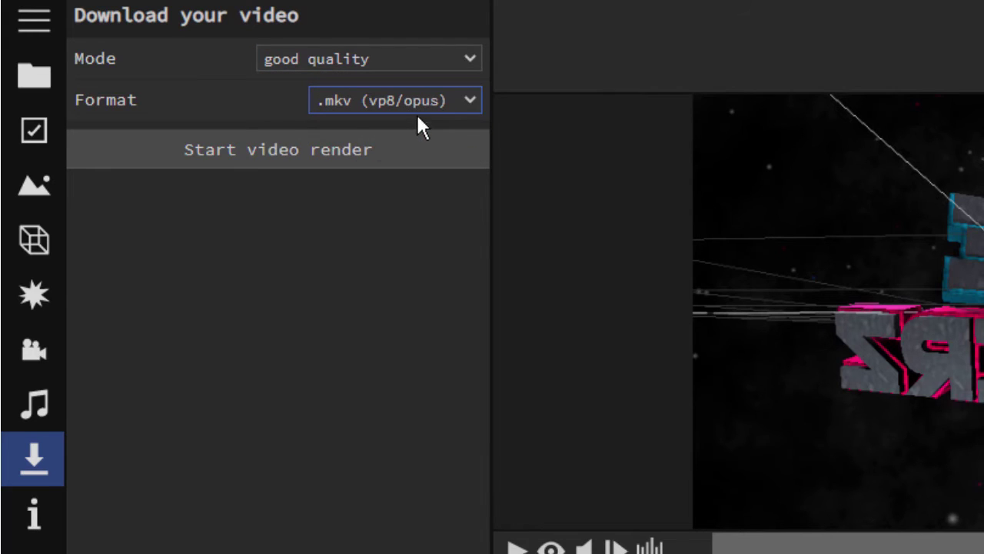
left_click(328, 181)
left_click(277, 152)
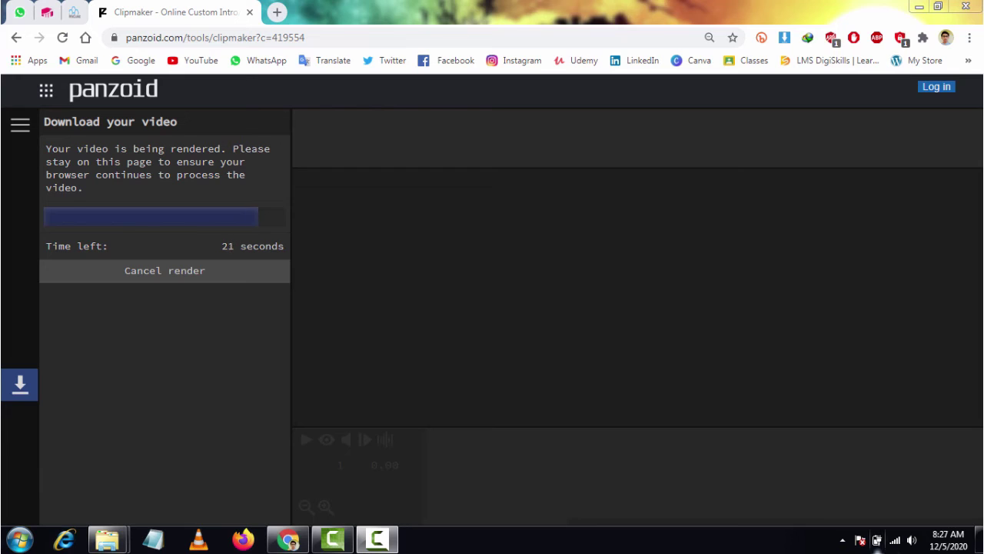
- Download the finished intro render as an .mkv video
left_click(896, 541)
left_click(896, 542)
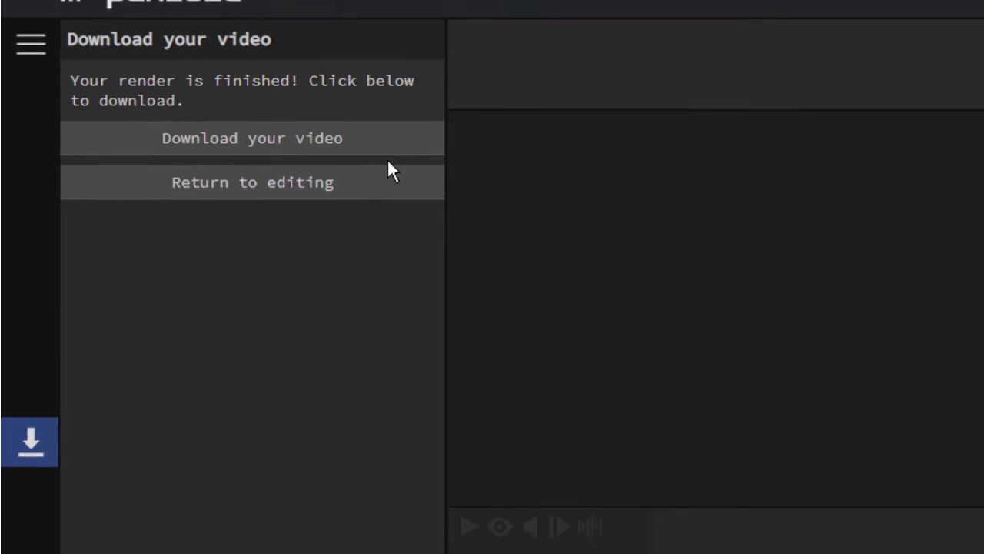
left_click(223, 177)
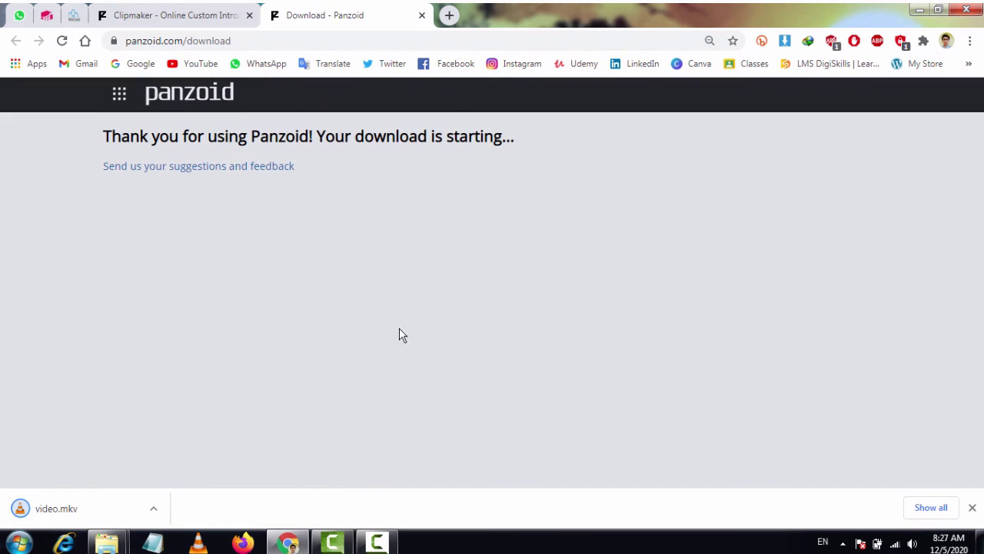
key("ctrl+shift+i")
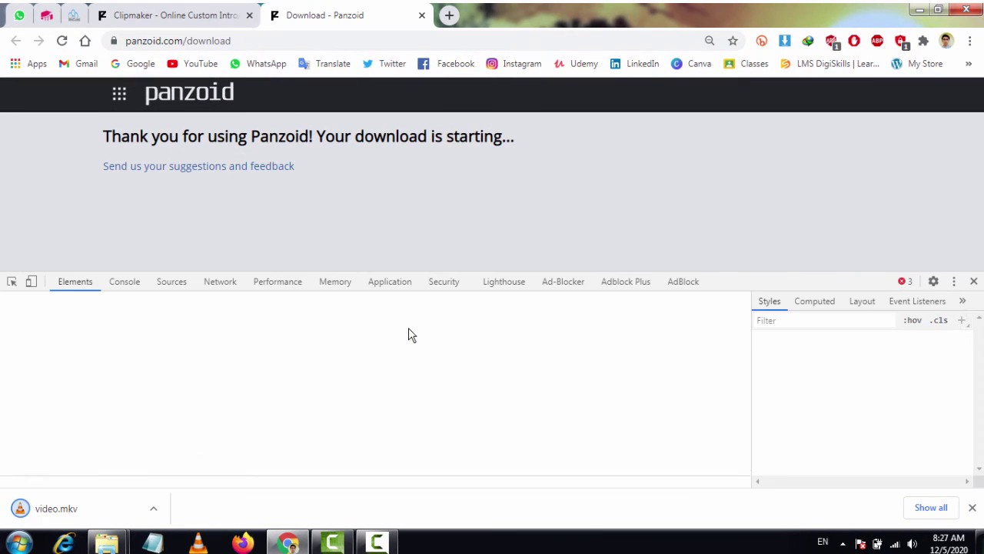